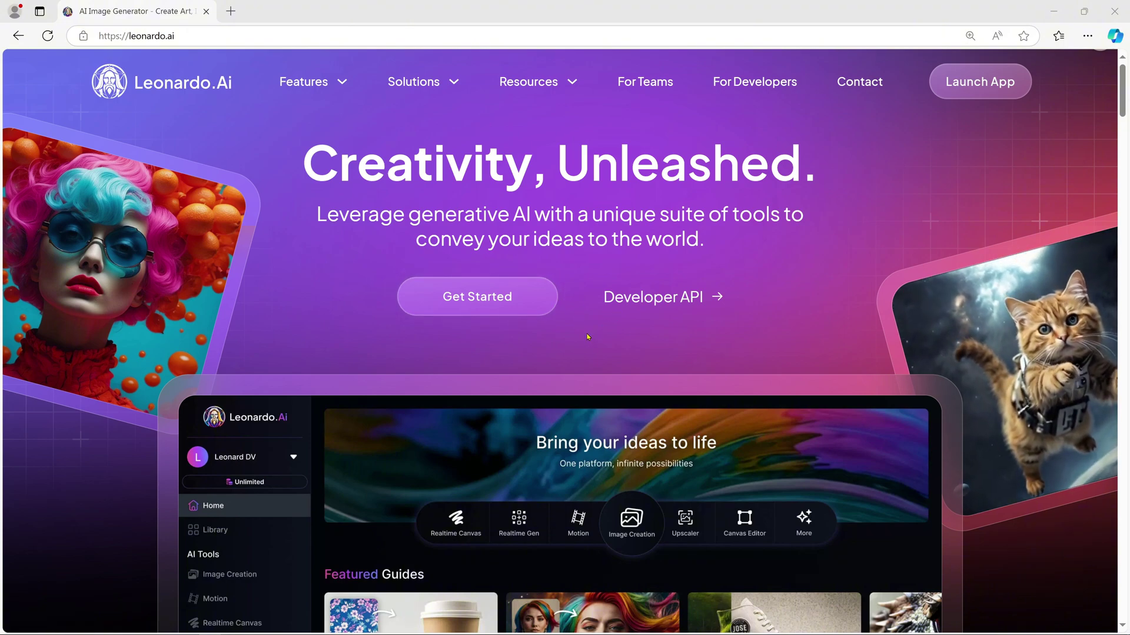
- Click Get Started on leonardo.ai to bring up the sign-up and login page
{"action": "mouse_move", "coordinate": [383, 101]}
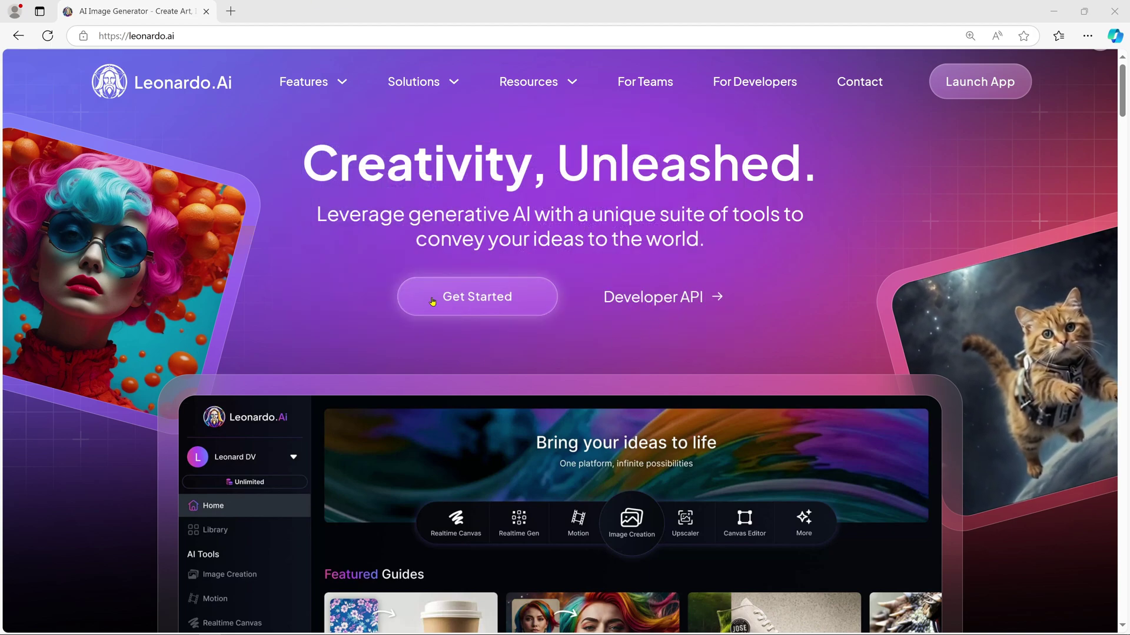
{"action": "left_click", "coordinate": [476, 300]}
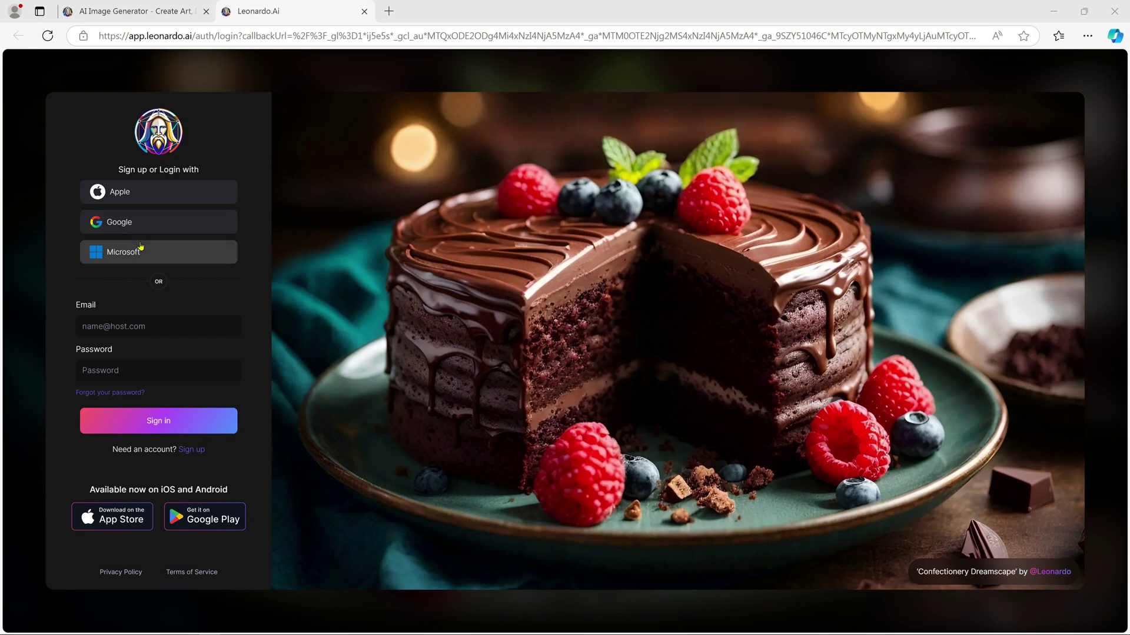
- Sign in to Leonardo.Ai with a Microsoft account
{"action": "left_click", "coordinate": [166, 241]}
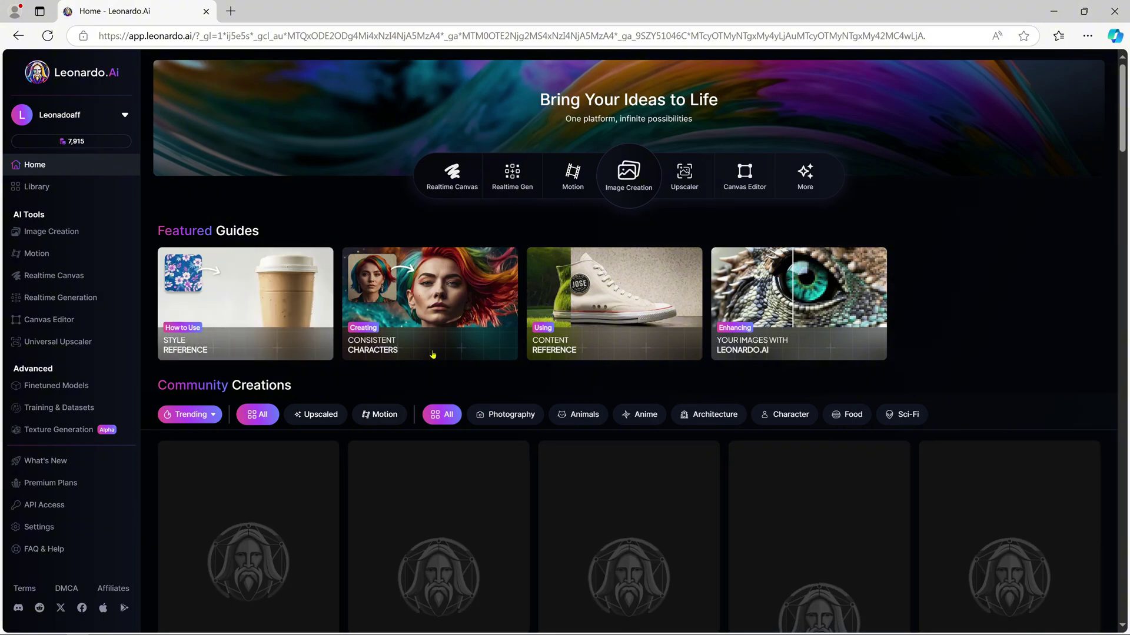
- Zoom the page, review the plans (Free $0 to Maestro $60), then return Home
{"action": "key", "text": "ctrl+plus"}
{"action": "key", "text": "ctrl+plus"}
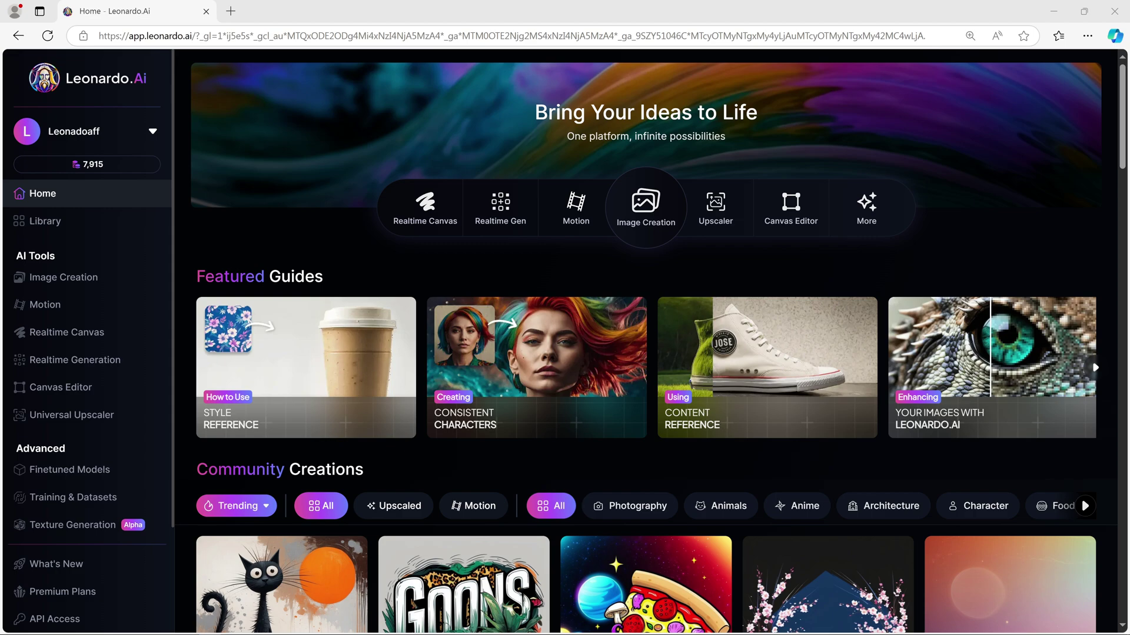
{"action": "left_click", "coordinate": [88, 165]}
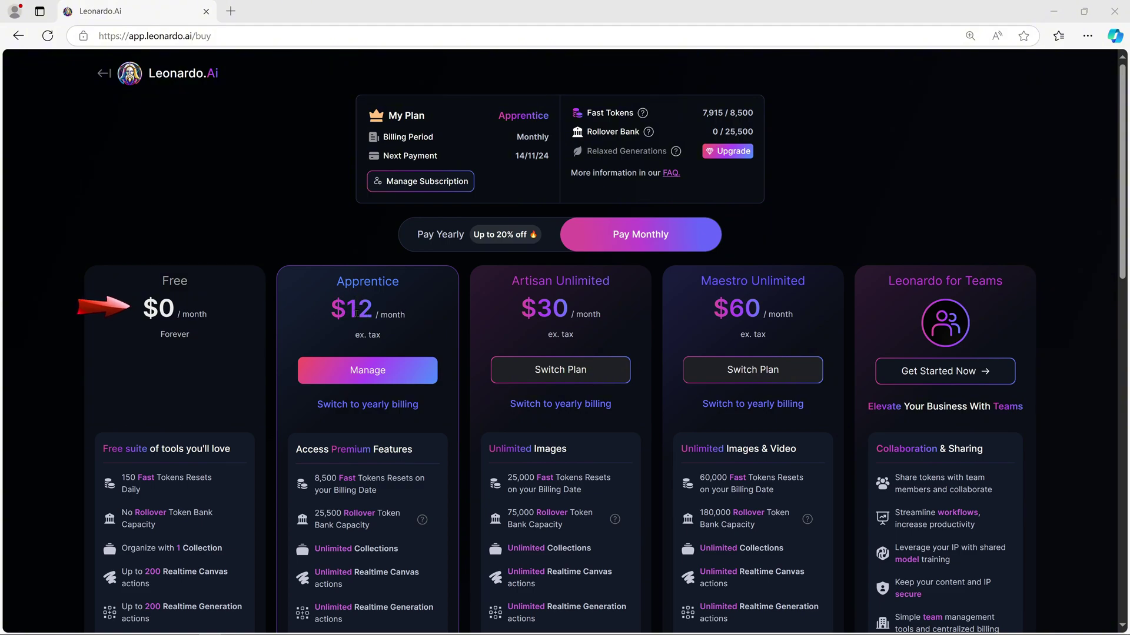
{"action": "scroll", "coordinate": [379, 338], "scroll_direction": "down", "scroll_amount": 2}
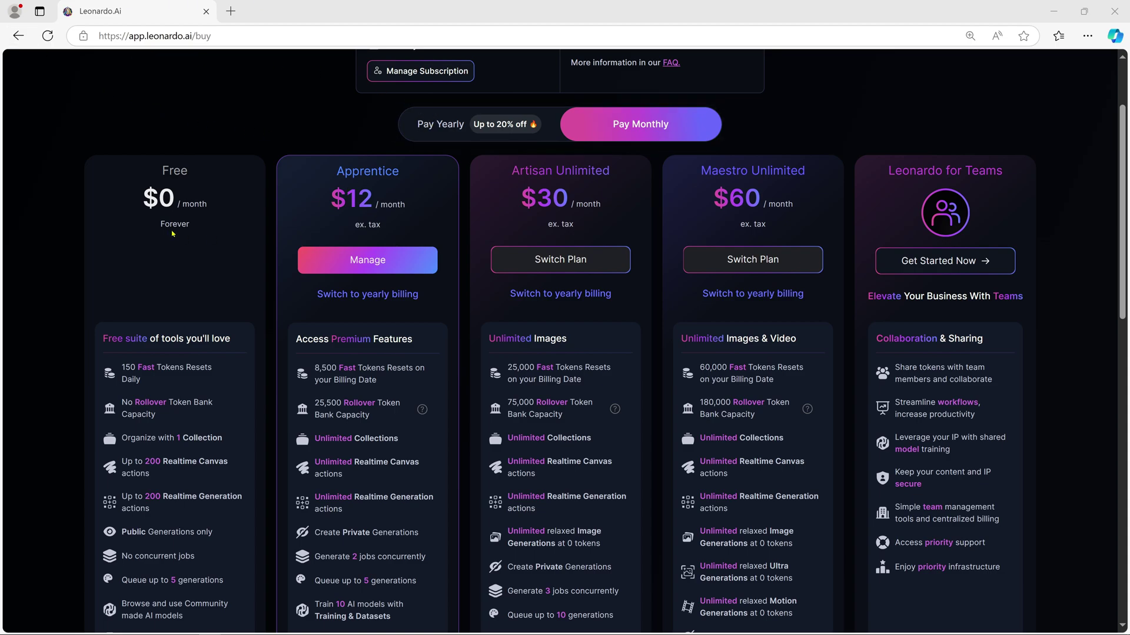
{"action": "scroll", "coordinate": [362, 101], "scroll_direction": "up", "scroll_amount": 2}
{"action": "left_click", "coordinate": [104, 73]}
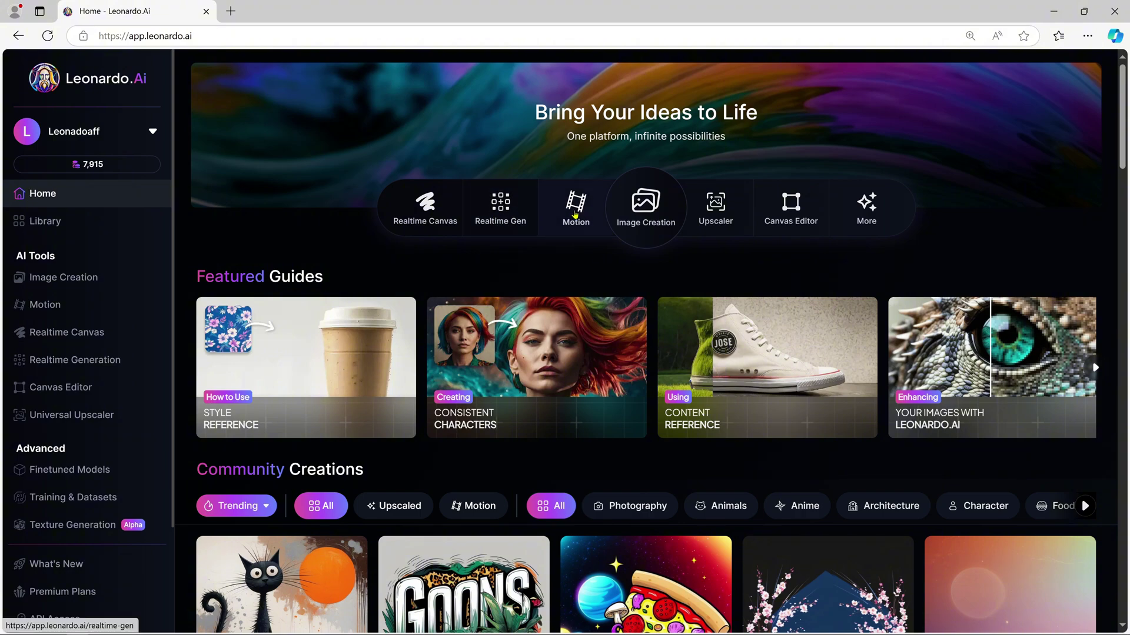
{"action": "left_click", "coordinate": [636, 219]}
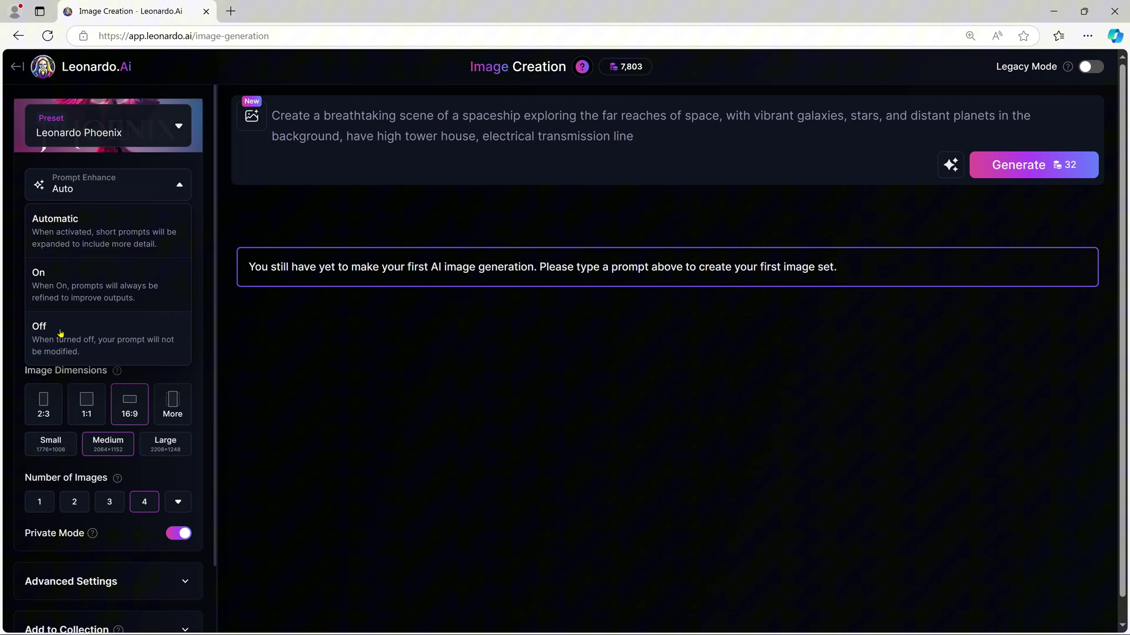
{"action": "left_click", "coordinate": [120, 194]}
{"action": "left_click", "coordinate": [88, 235]}
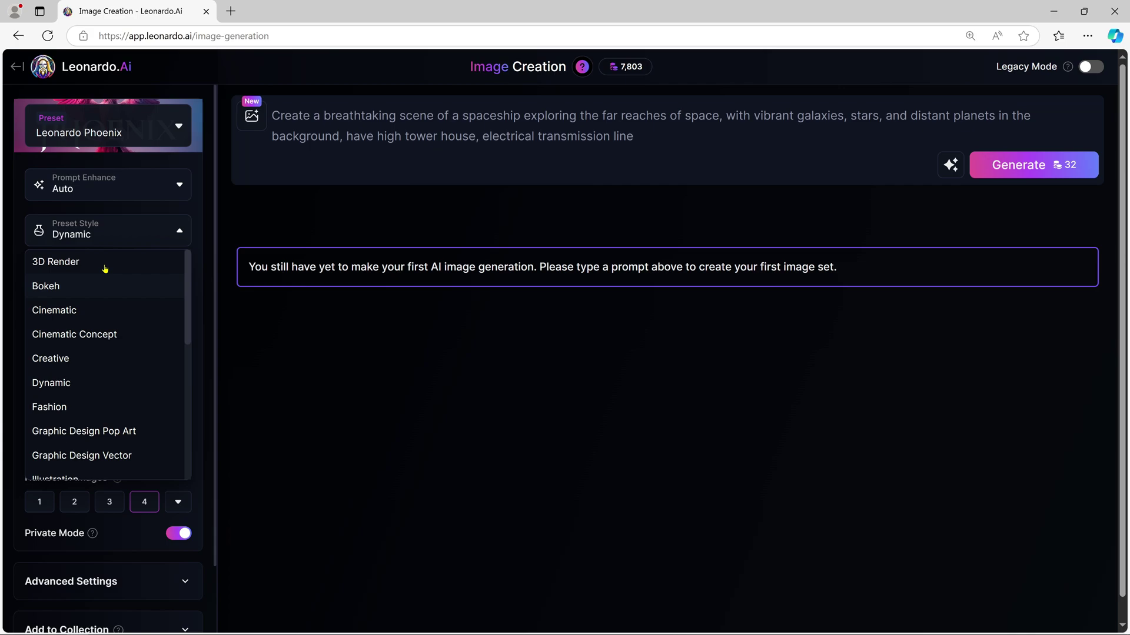
{"action": "left_click", "coordinate": [105, 234]}
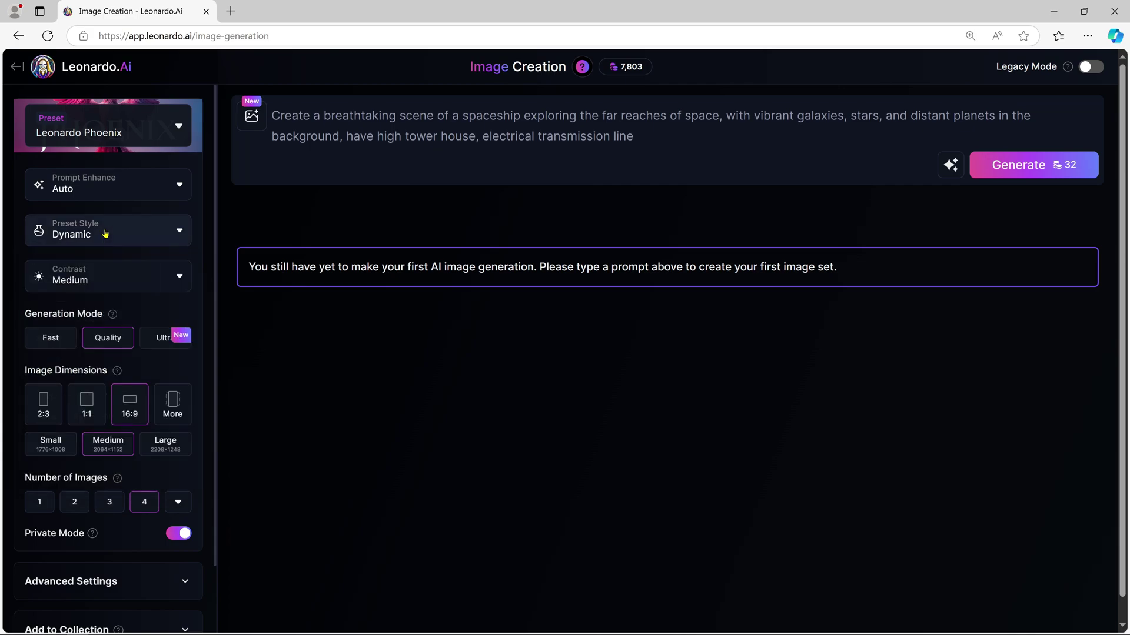
{"action": "left_click", "coordinate": [79, 279]}
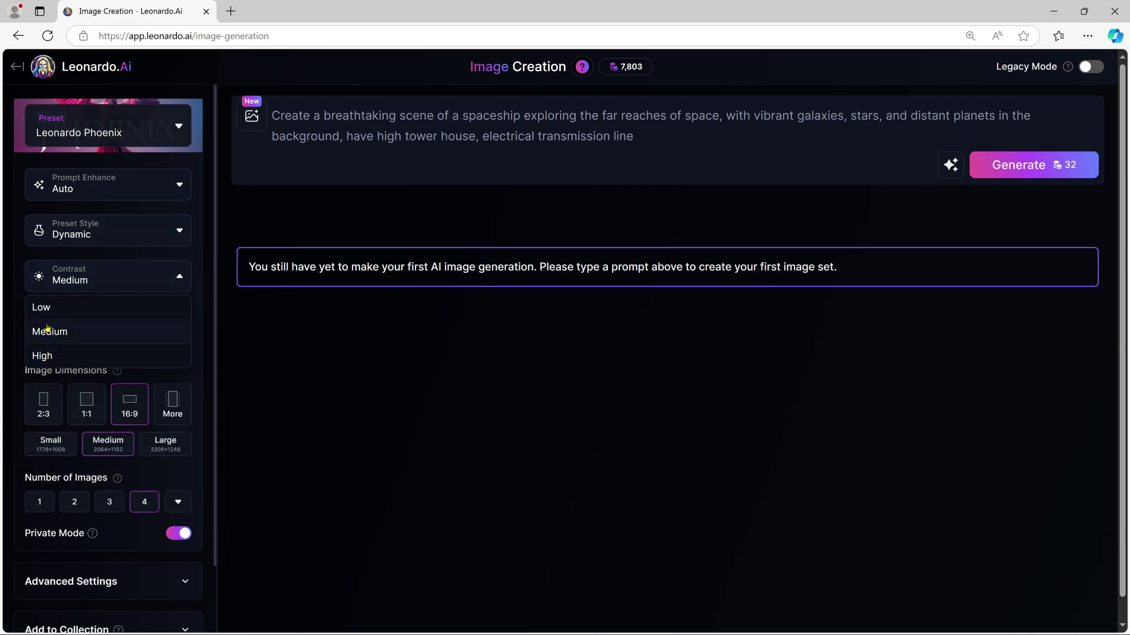
{"action": "left_click", "coordinate": [137, 281]}
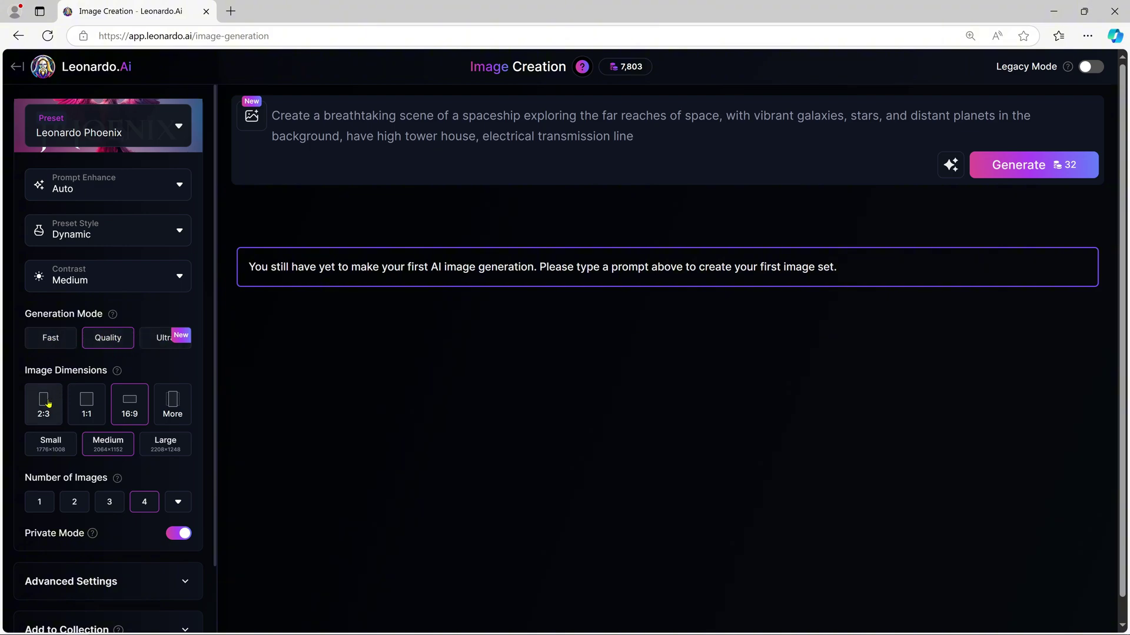
{"action": "left_click", "coordinate": [172, 405]}
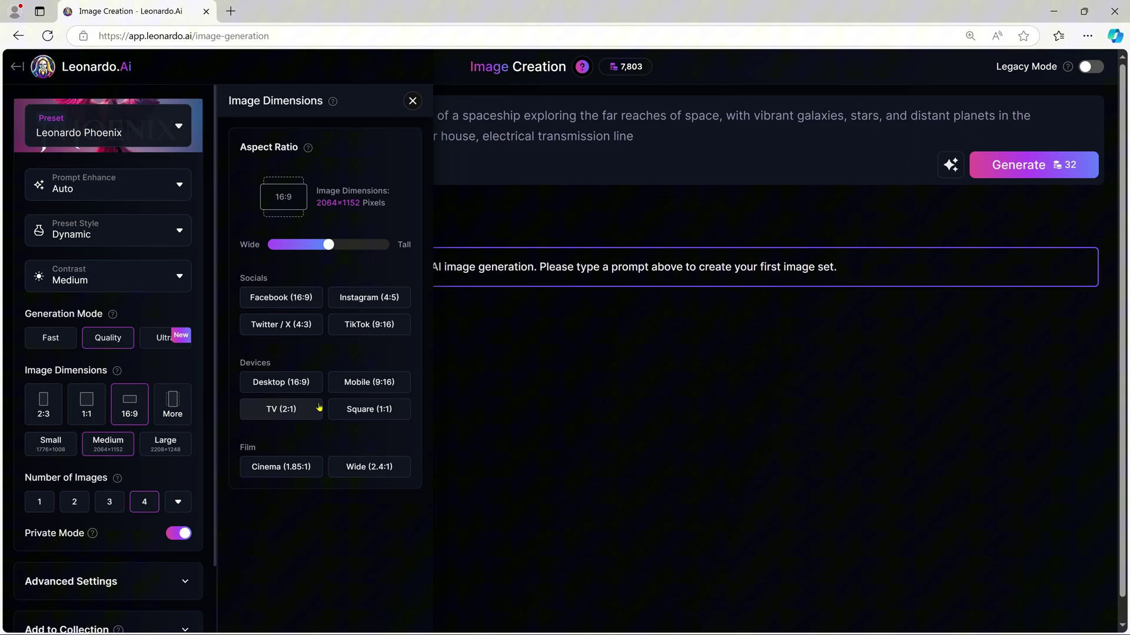
{"action": "left_click", "coordinate": [412, 100]}
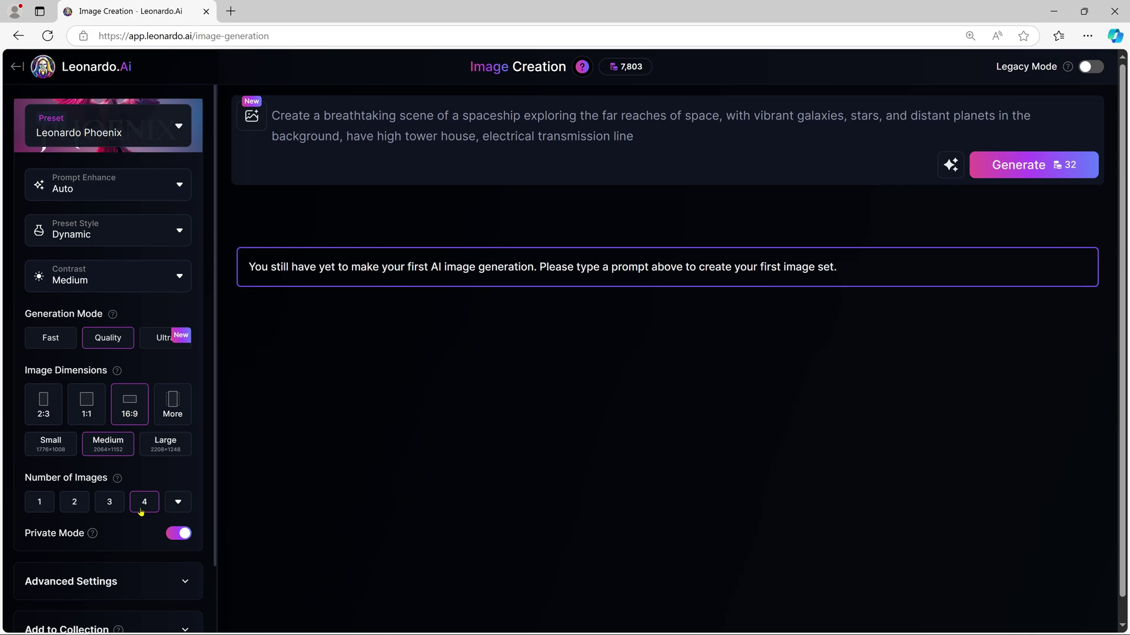
{"action": "left_click", "coordinate": [659, 134]}
{"action": "left_click_drag", "start_coordinate": [276, 120], "coordinate": [680, 138]}
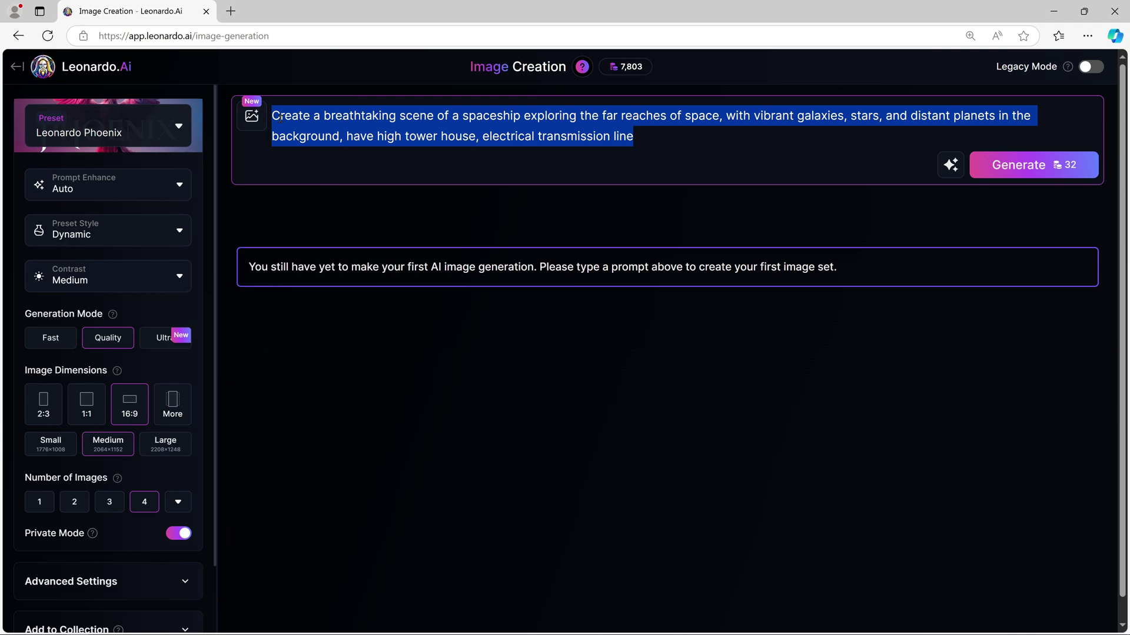
{"action": "left_click_drag", "start_coordinate": [272, 116], "coordinate": [939, 130]}
{"action": "left_click", "coordinate": [648, 138]}
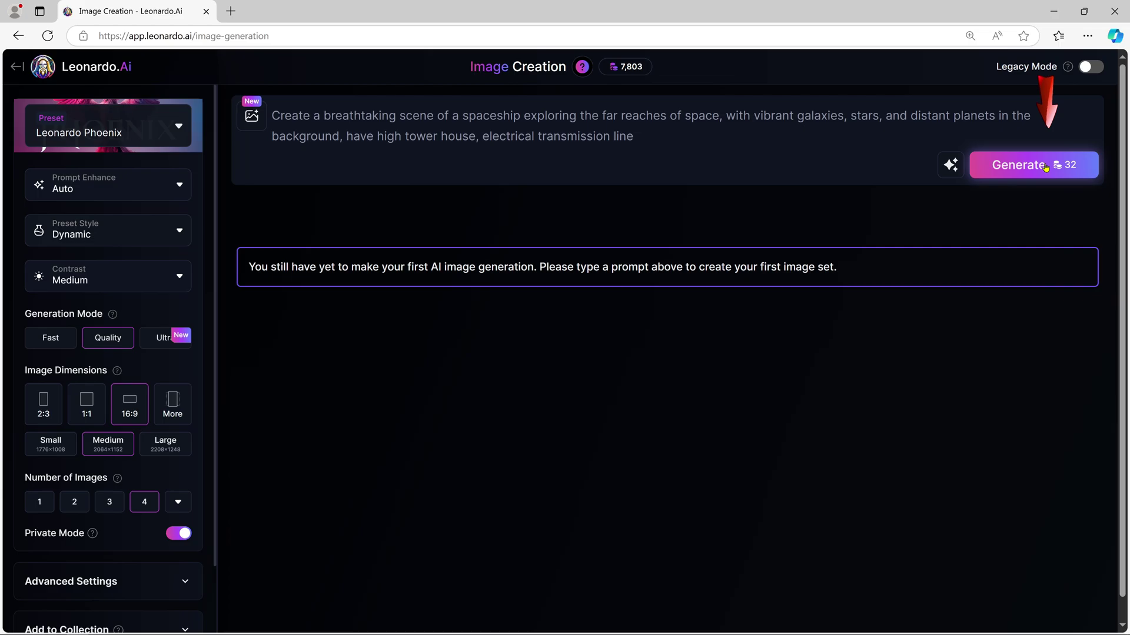
- Generate the four spaceship images and view the first one full screen
{"action": "left_click", "coordinate": [1046, 166]}
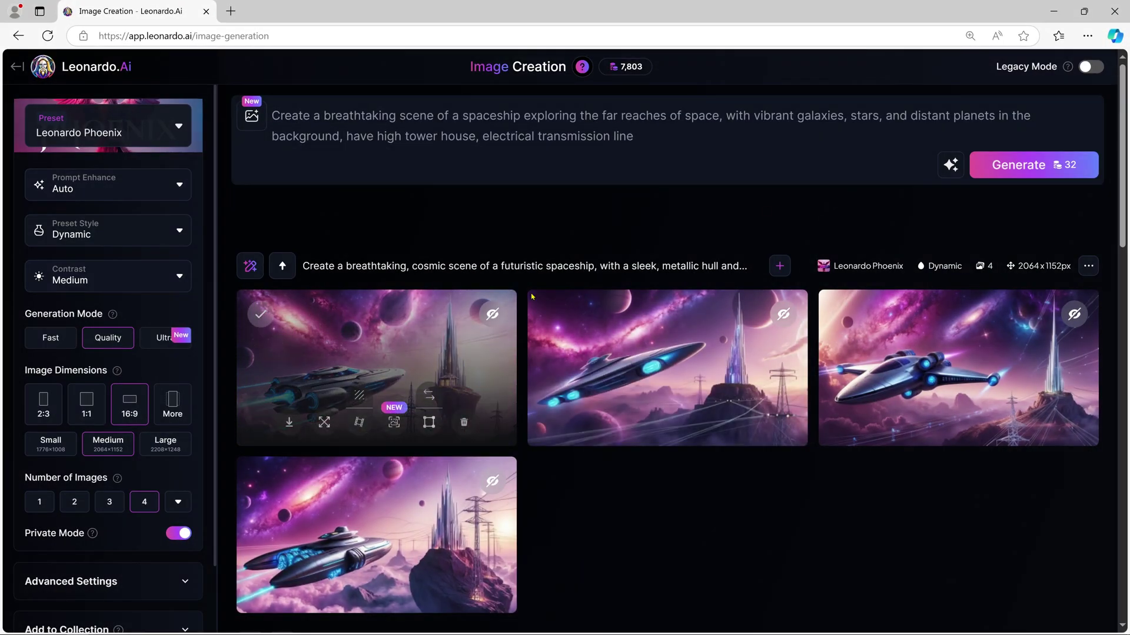
{"action": "left_click", "coordinate": [388, 336]}
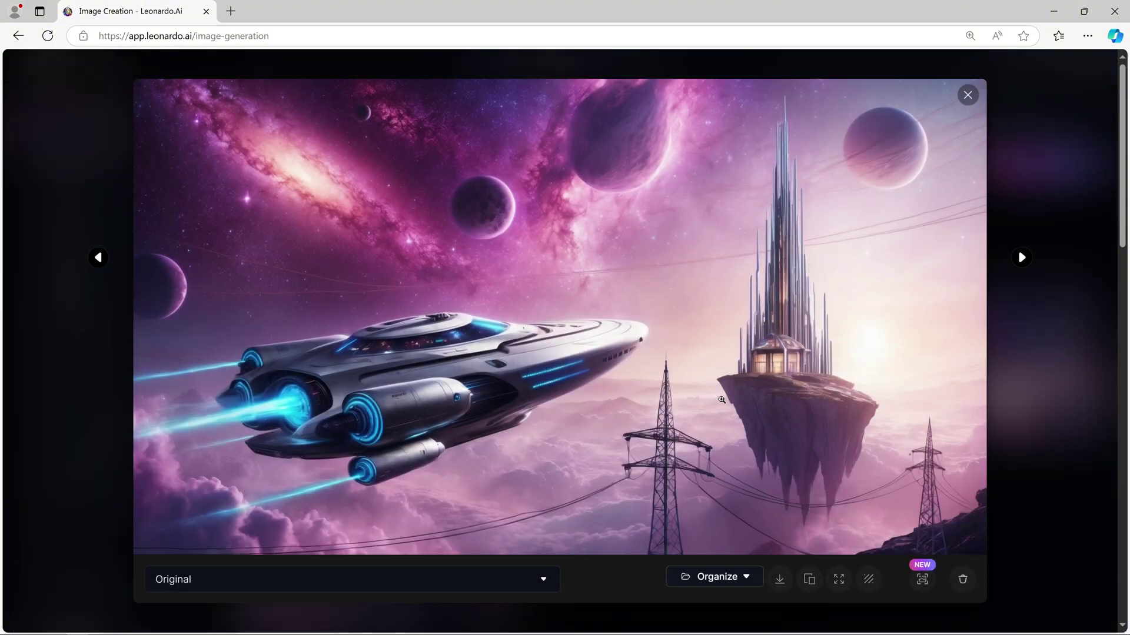
{"action": "left_click", "coordinate": [665, 432]}
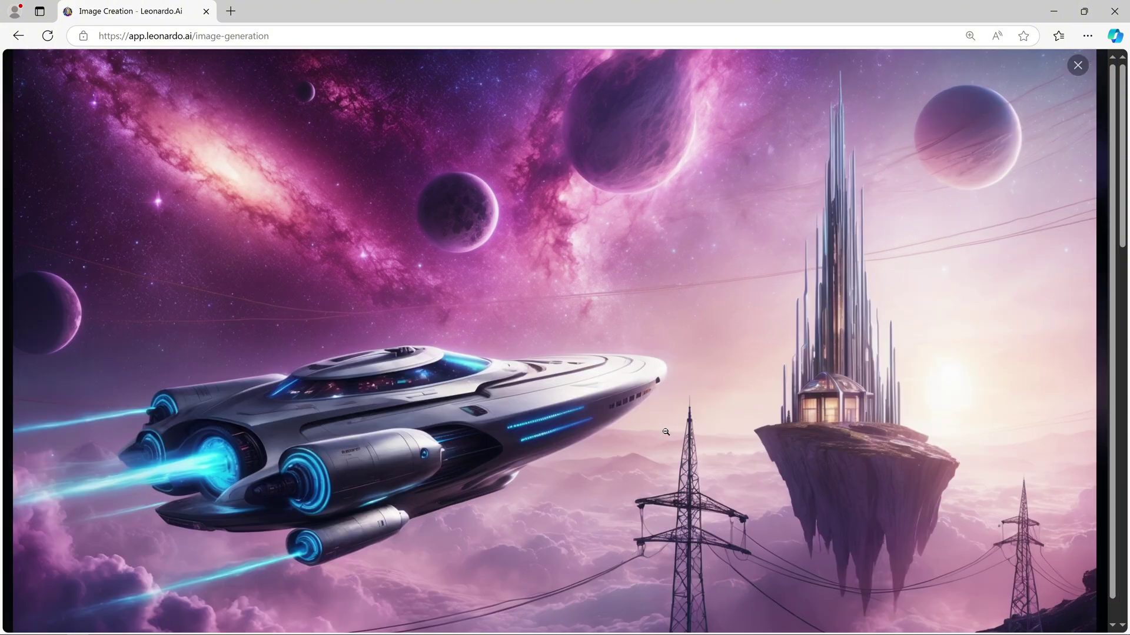
{"action": "left_click", "coordinate": [1078, 65]}
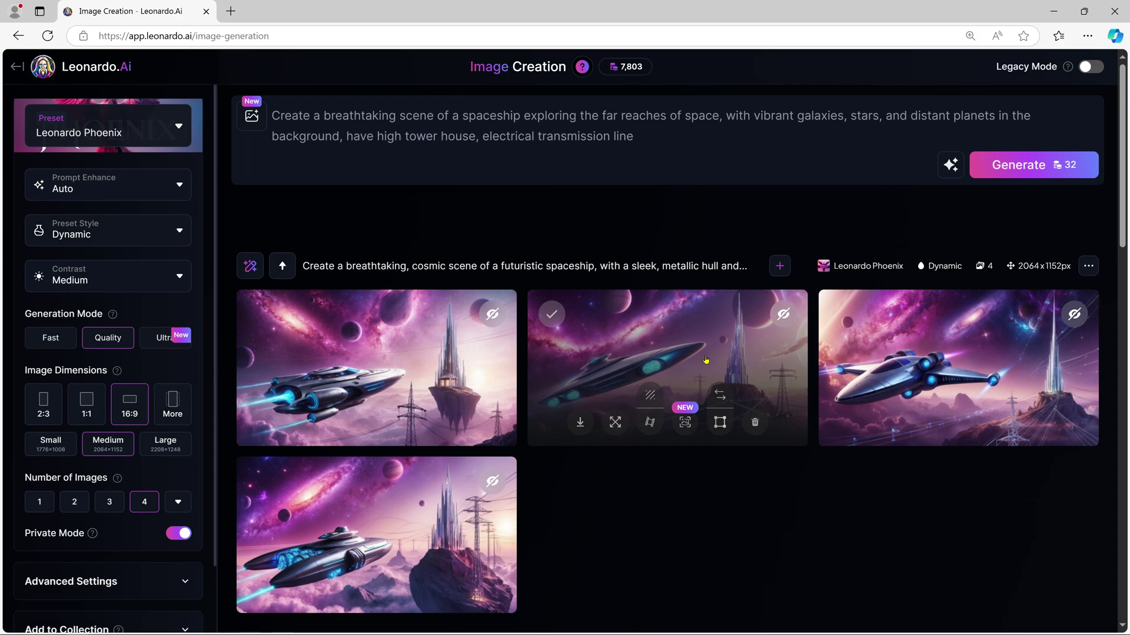
- Browse the remaining generated images in the lightbox, then close it and scroll the gallery
{"action": "left_click", "coordinate": [683, 366]}
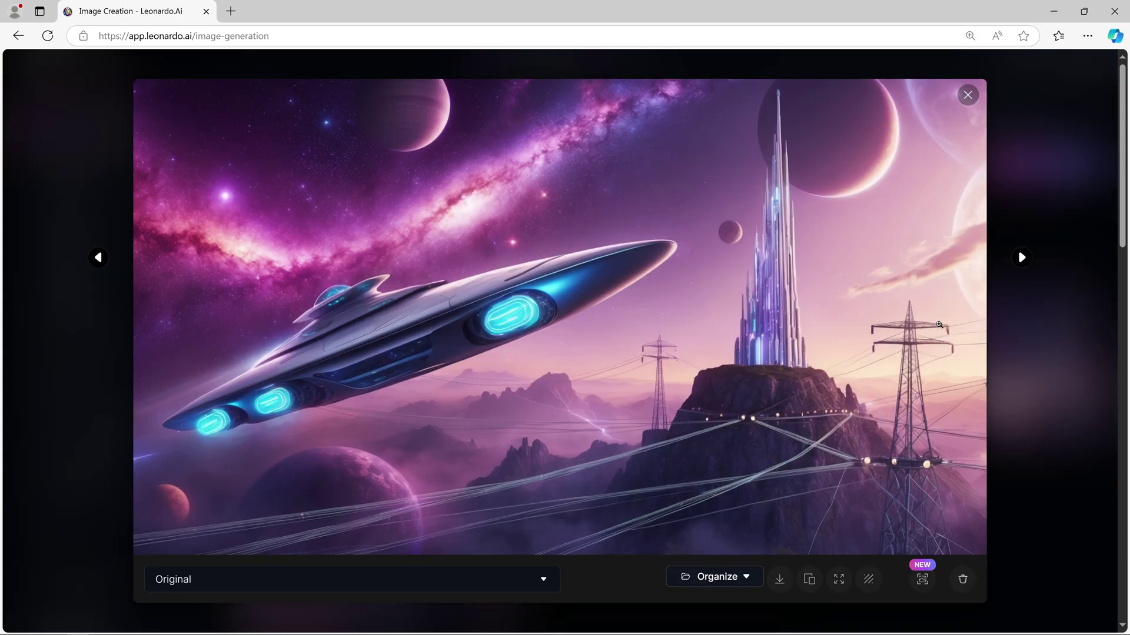
{"action": "left_click", "coordinate": [1021, 257]}
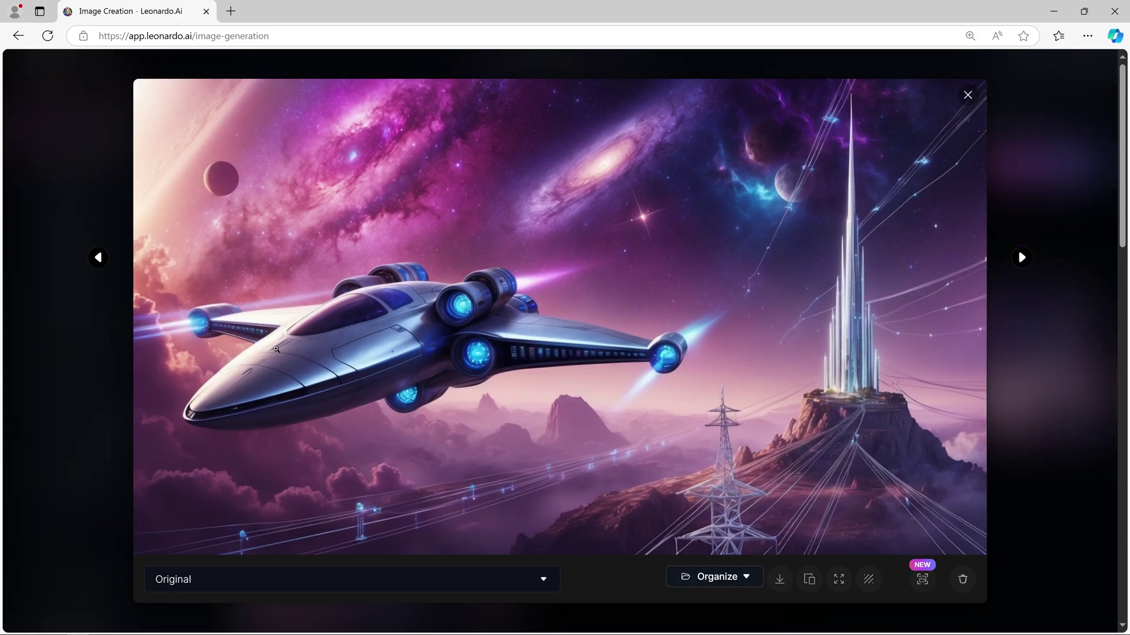
{"action": "left_click", "coordinate": [1022, 258]}
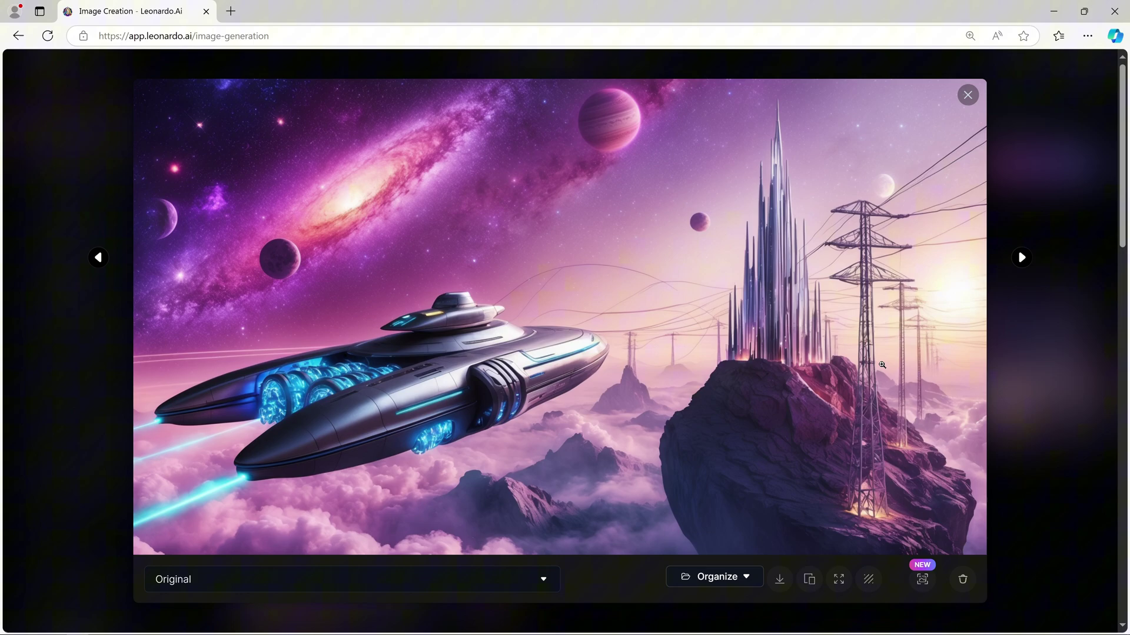
{"action": "left_click", "coordinate": [968, 95]}
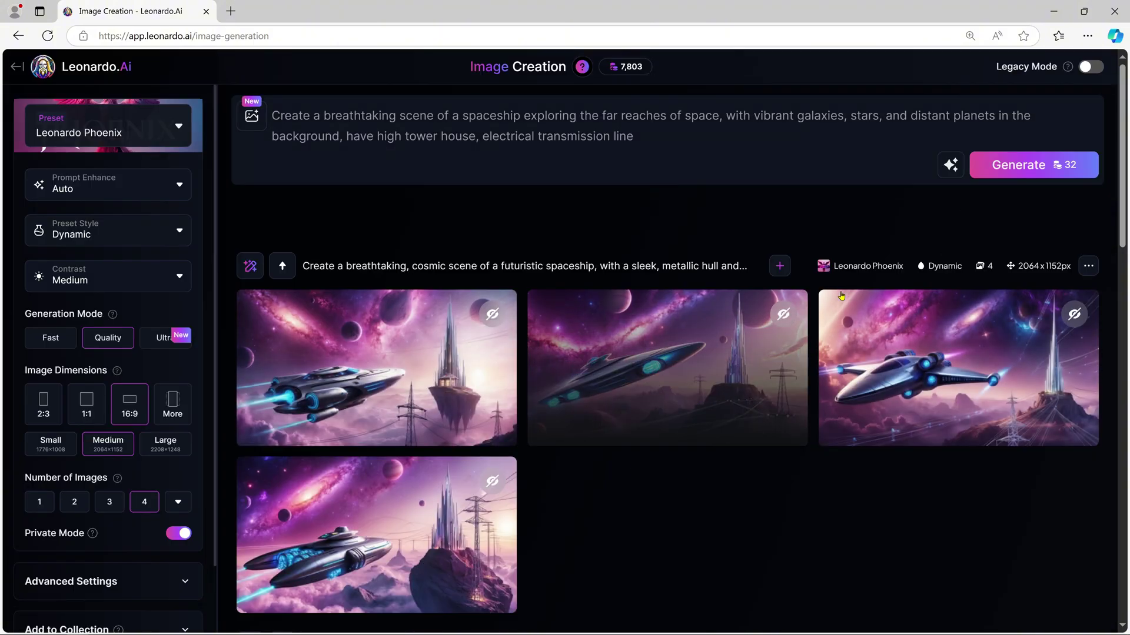
{"action": "scroll", "coordinate": [706, 412], "scroll_direction": "down", "scroll_amount": 5}
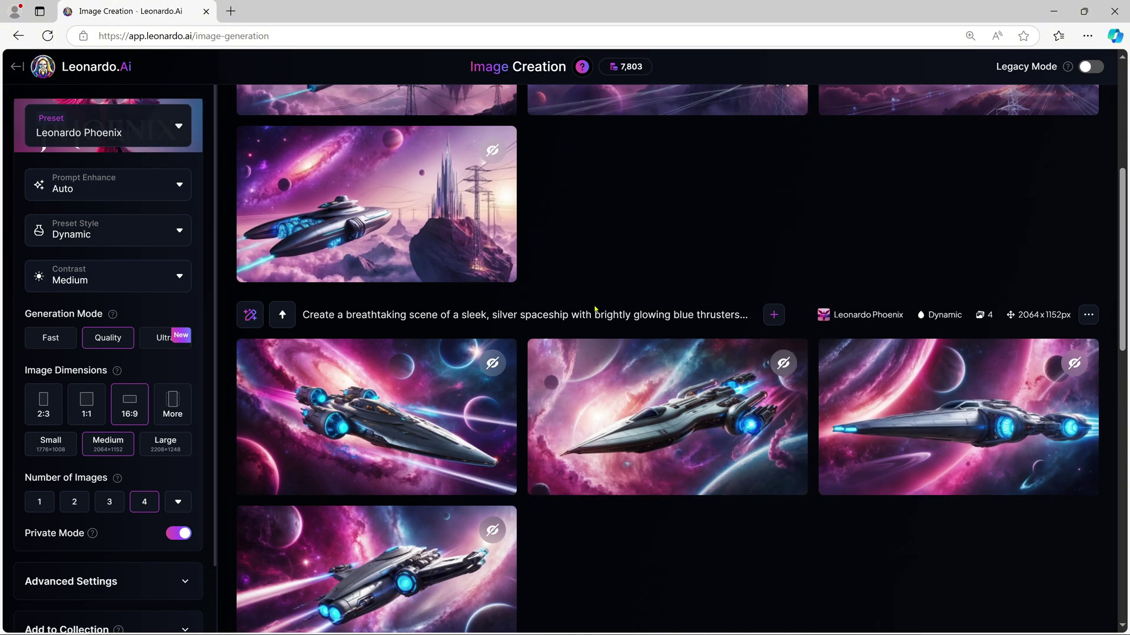
{"action": "scroll", "coordinate": [671, 401], "scroll_direction": "up", "scroll_amount": 4}
{"action": "key", "text": "alt+Left"}
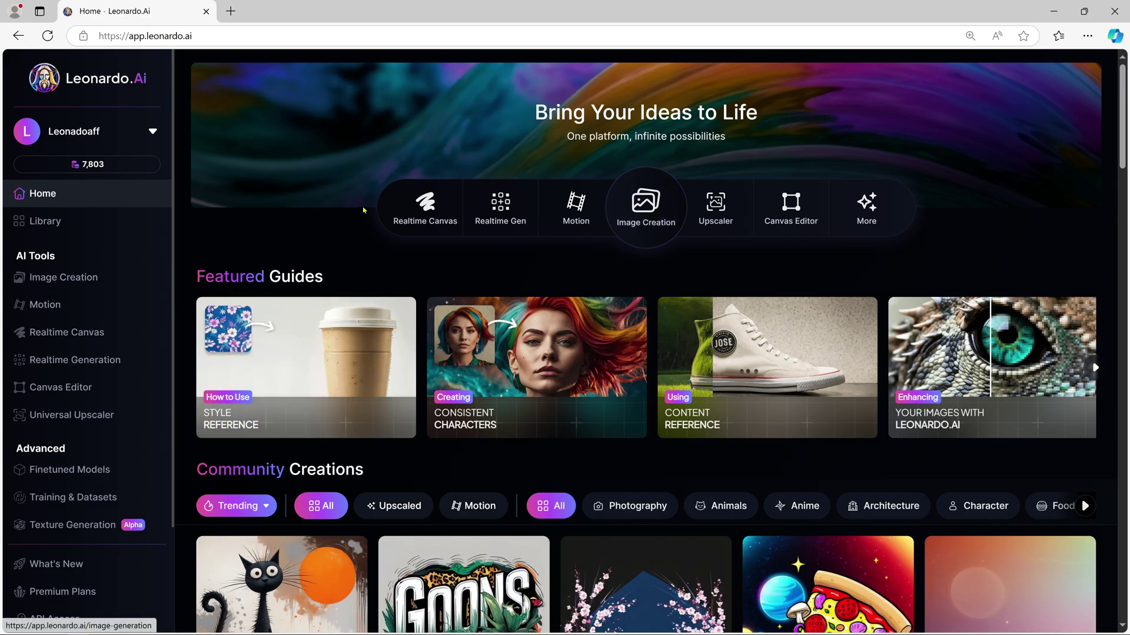
{"action": "scroll", "coordinate": [375, 211], "scroll_direction": "down", "scroll_amount": 2}
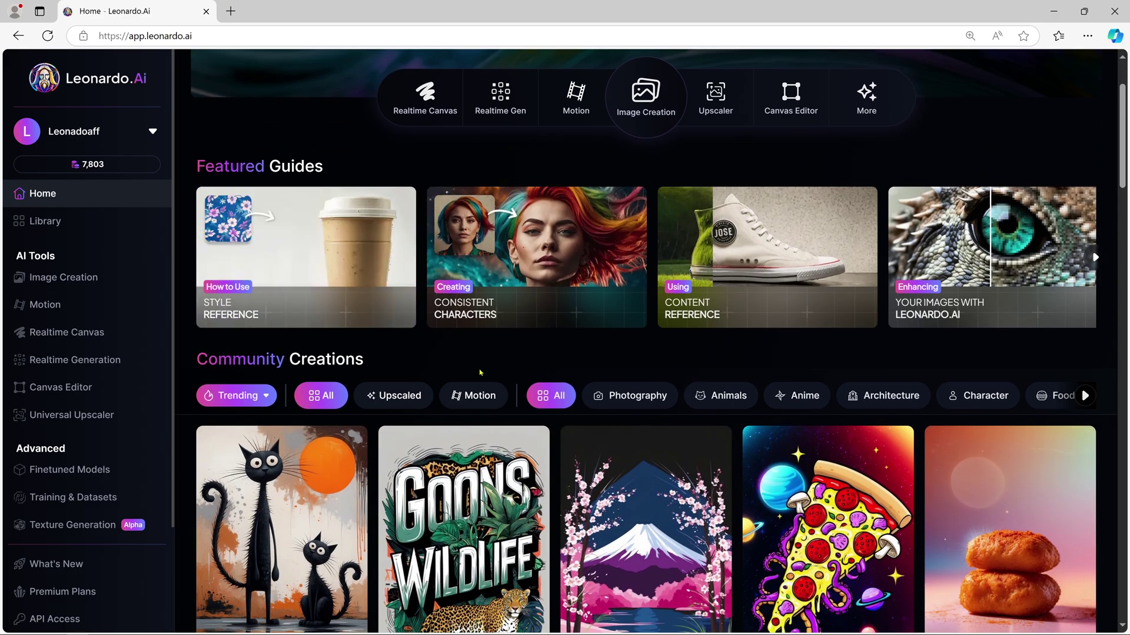
{"action": "scroll", "coordinate": [463, 355], "scroll_direction": "down", "scroll_amount": 2}
{"action": "scroll", "coordinate": [883, 365], "scroll_direction": "down", "scroll_amount": 8}
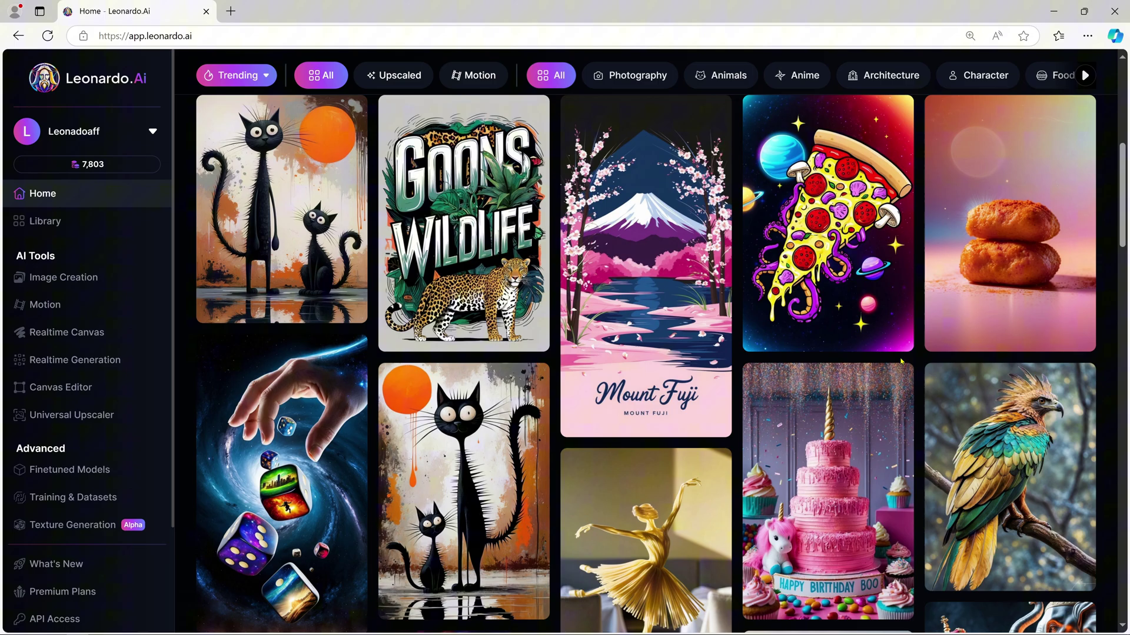
{"action": "scroll", "coordinate": [895, 365], "scroll_direction": "down", "scroll_amount": 8}
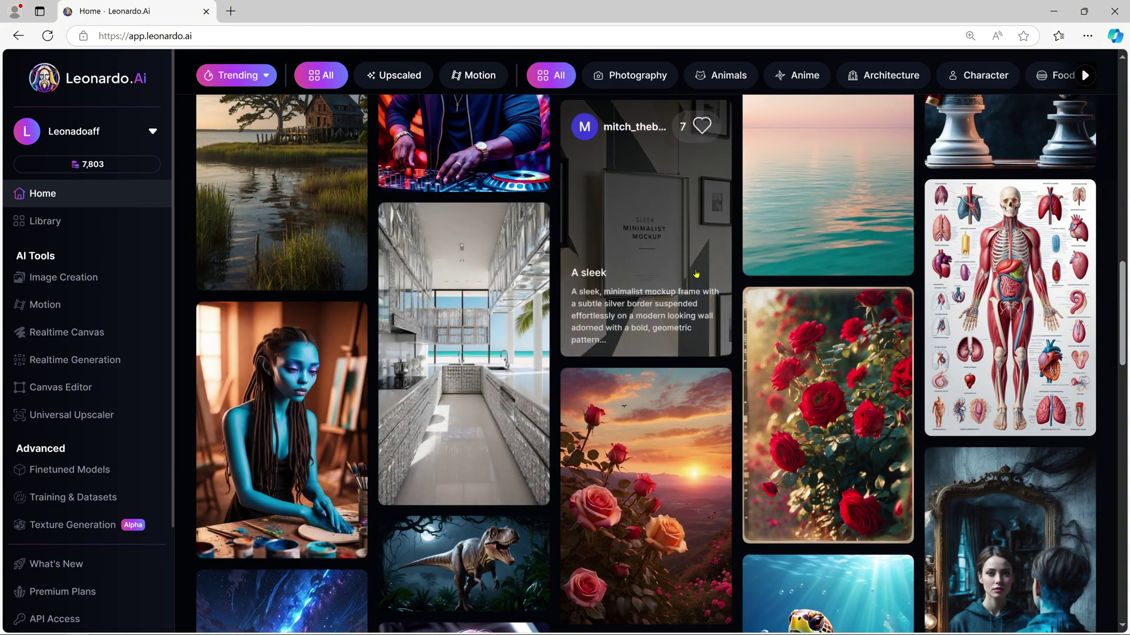
{"action": "scroll", "coordinate": [656, 266], "scroll_direction": "down", "scroll_amount": 4}
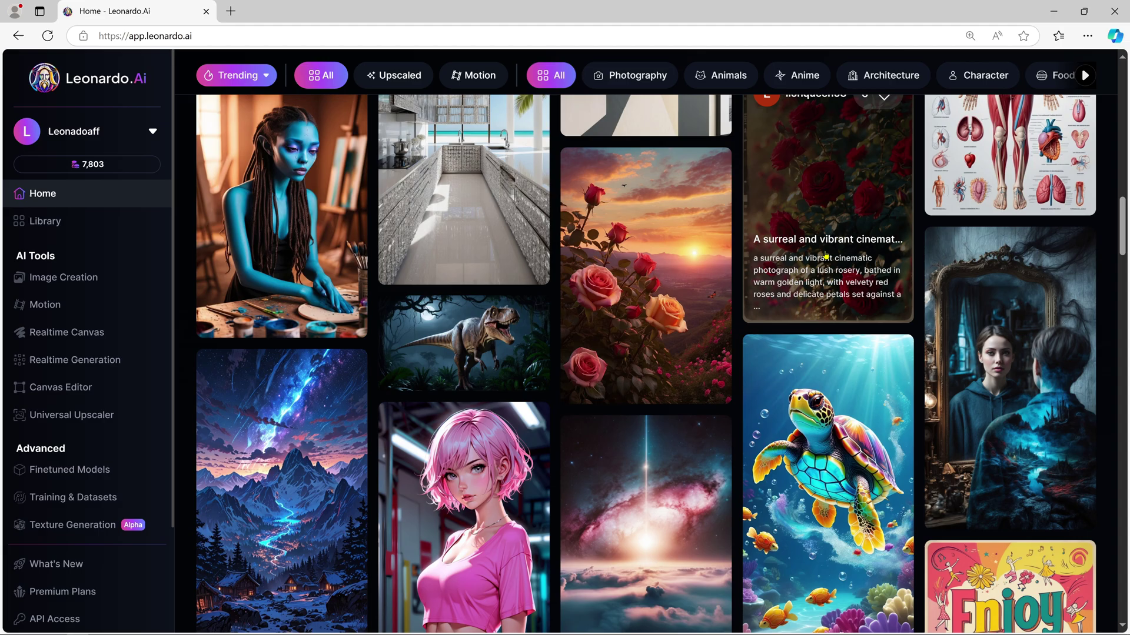
{"action": "scroll", "coordinate": [846, 261], "scroll_direction": "down", "scroll_amount": 4}
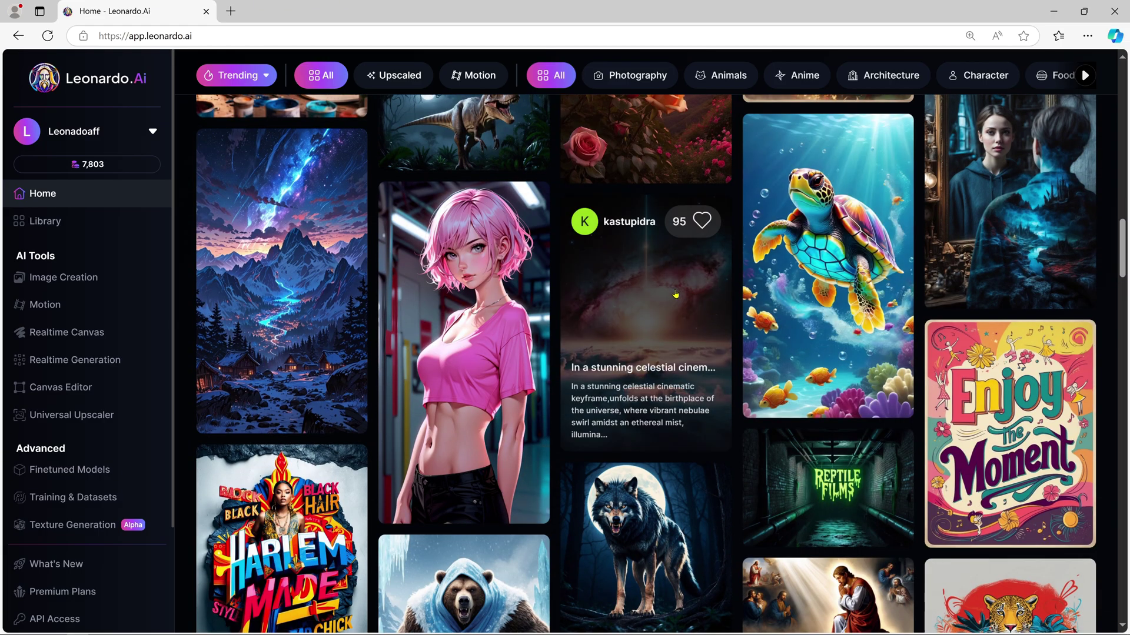
{"action": "scroll", "coordinate": [723, 247], "scroll_direction": "down", "scroll_amount": 4}
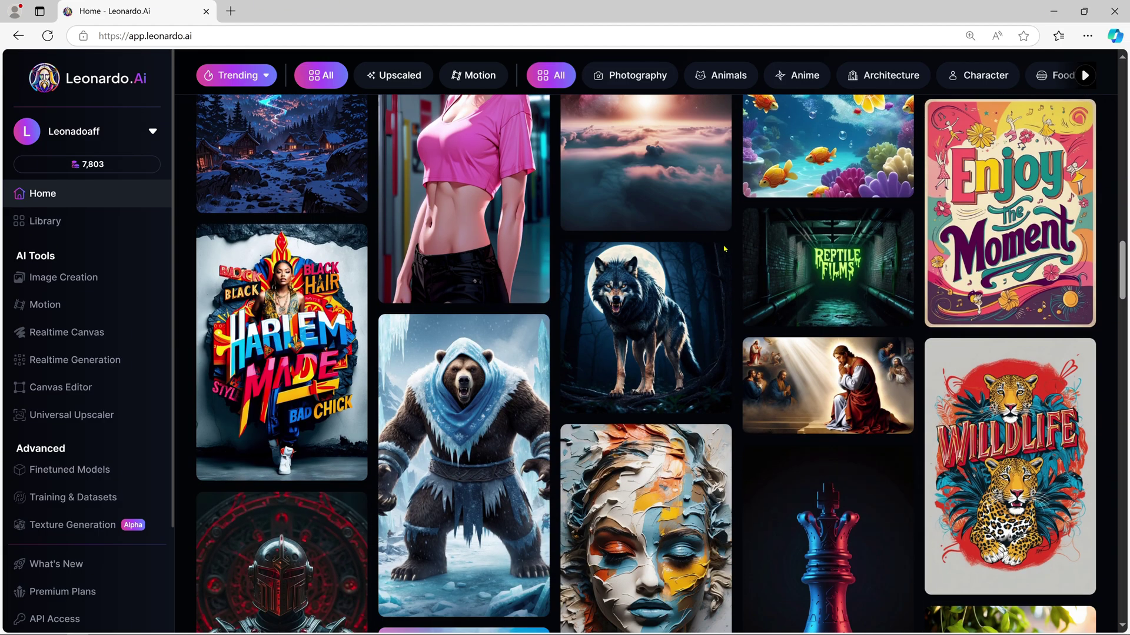
{"action": "scroll", "coordinate": [723, 252], "scroll_direction": "down", "scroll_amount": 10}
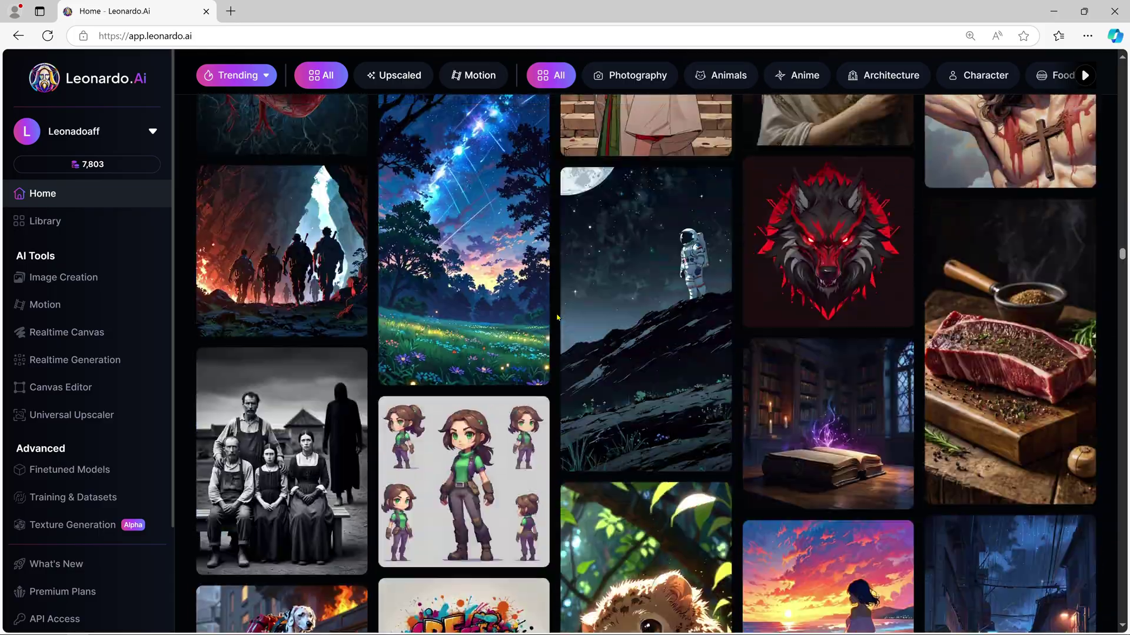
{"action": "scroll", "coordinate": [558, 318], "scroll_direction": "up", "scroll_amount": 2}
{"action": "scroll", "coordinate": [557, 317], "scroll_direction": "up", "scroll_amount": 20}
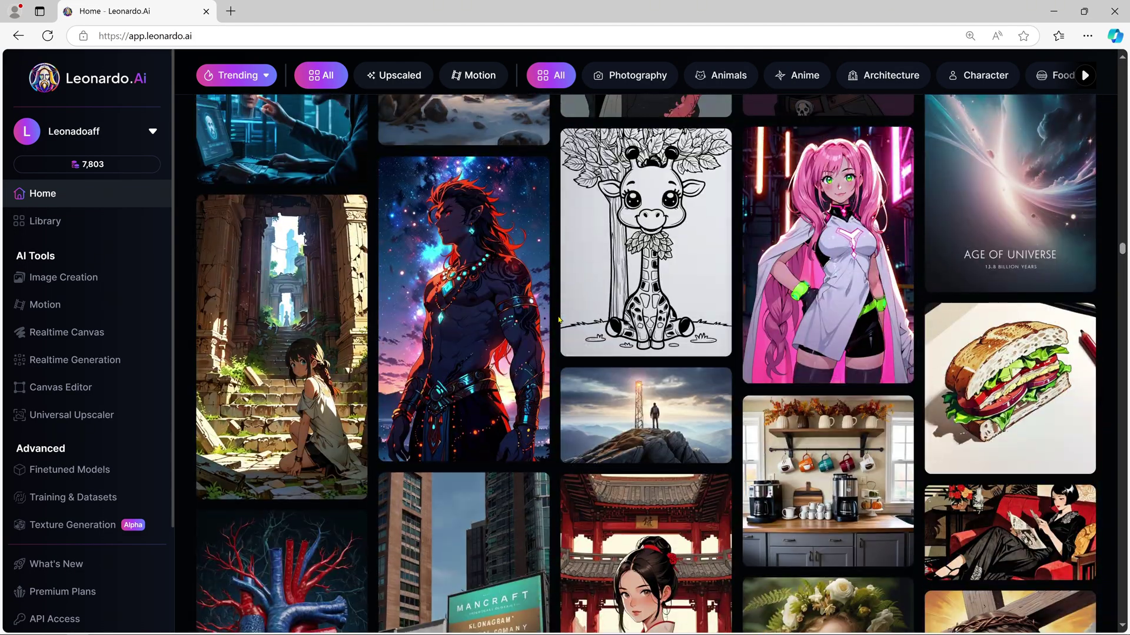
{"action": "scroll", "coordinate": [559, 320], "scroll_direction": "up", "scroll_amount": 5}
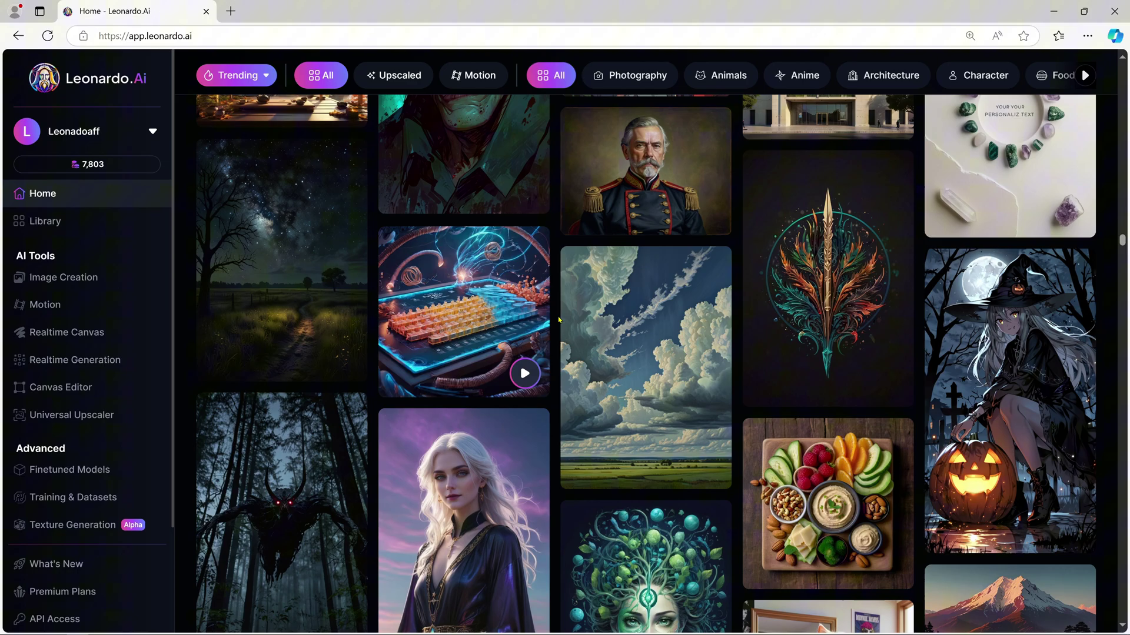
{"action": "scroll", "coordinate": [1057, 283], "scroll_direction": "up", "scroll_amount": 10}
{"action": "scroll", "coordinate": [1057, 283], "scroll_direction": "up", "scroll_amount": 5}
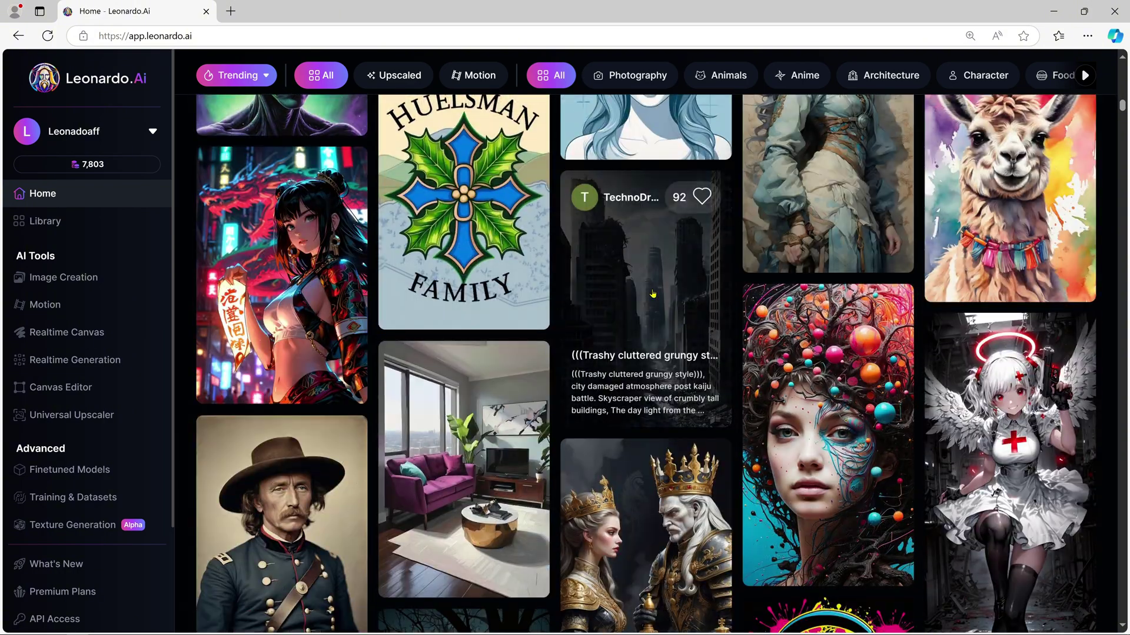
- Borrow the ruined-city image's prompt, drop the grungy-style kaiju passage, and generate four images
{"action": "left_click", "coordinate": [652, 293]}
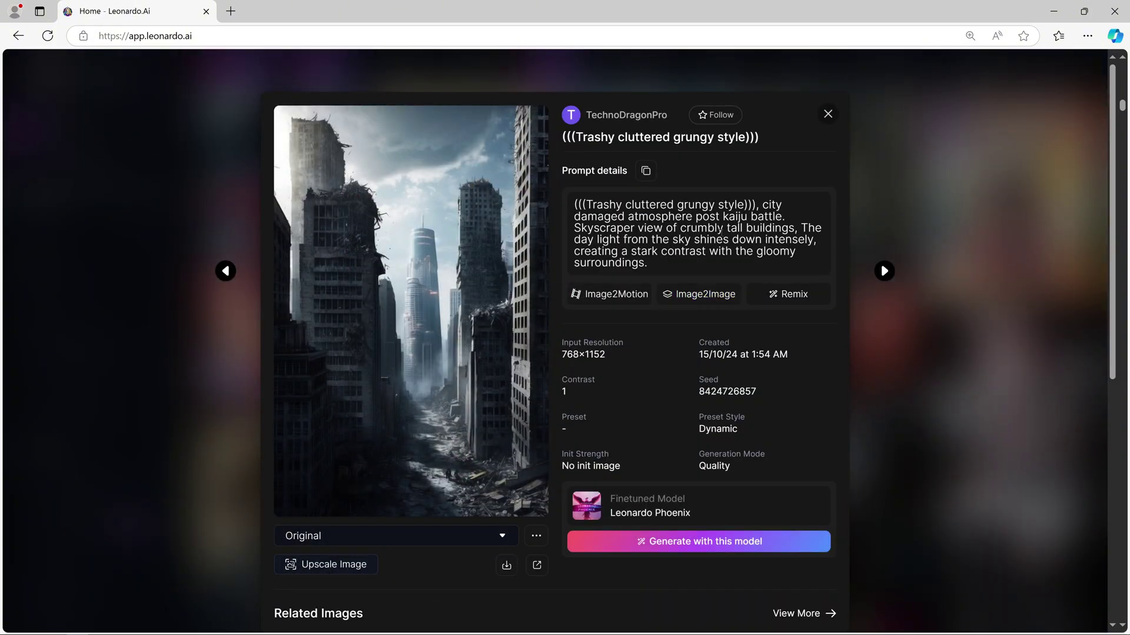
{"action": "triple_click", "coordinate": [694, 235]}
{"action": "key", "text": "BackSpace"}
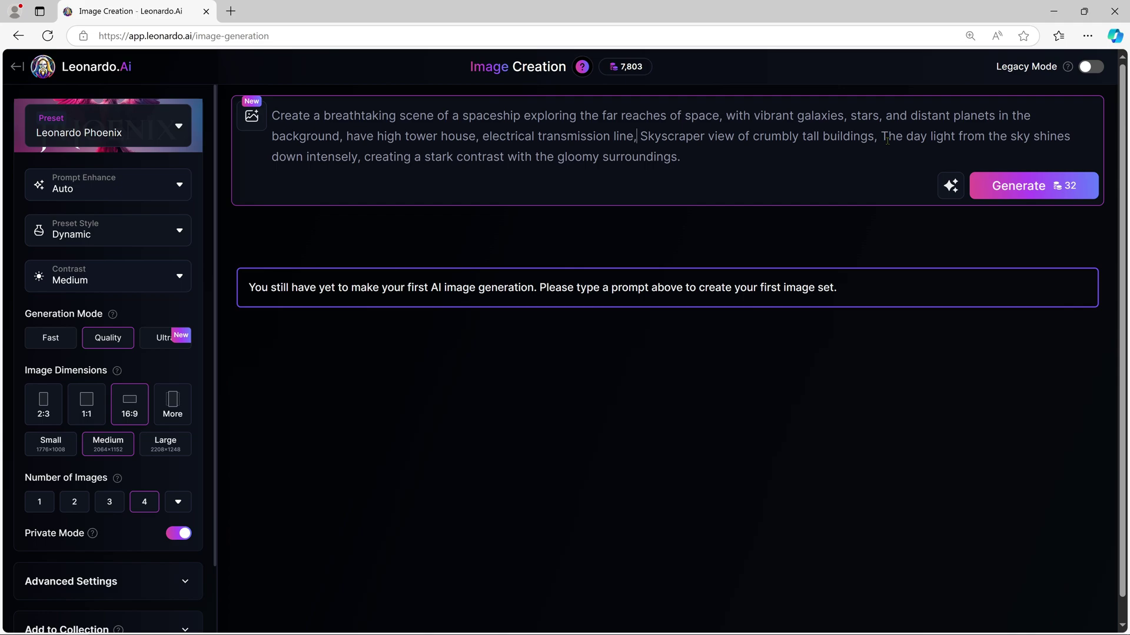
{"action": "left_click", "coordinate": [702, 157]}
{"action": "left_click", "coordinate": [1017, 192]}
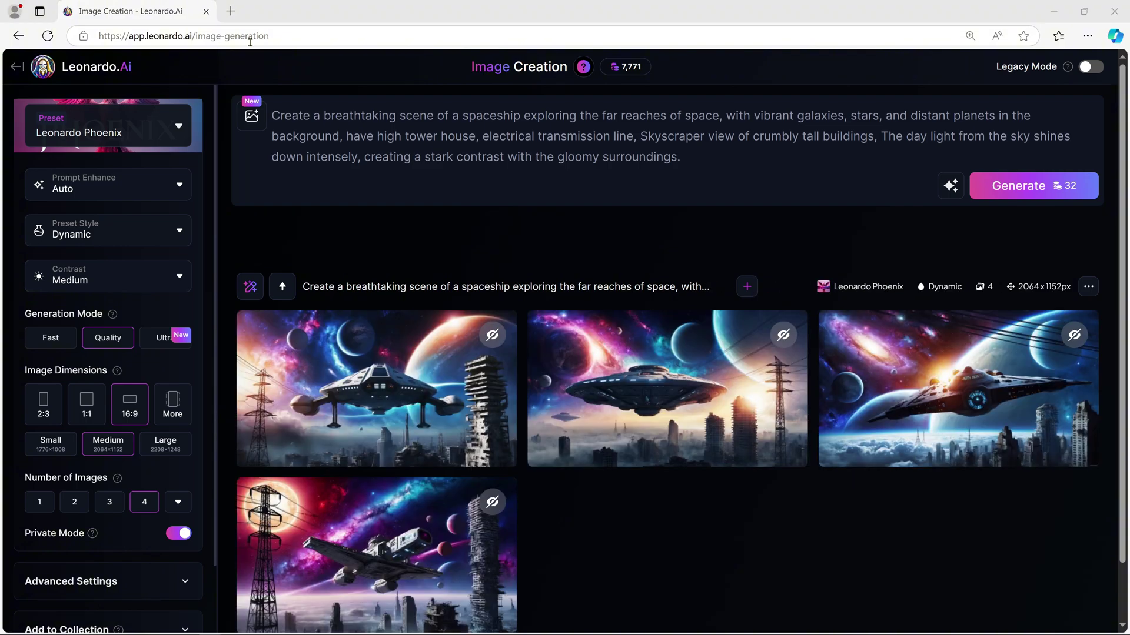
- View each of the four spaceship-over-ruins images enlarged, ending with the power-pylon one, then close
{"action": "mouse_move", "coordinate": [571, 456]}
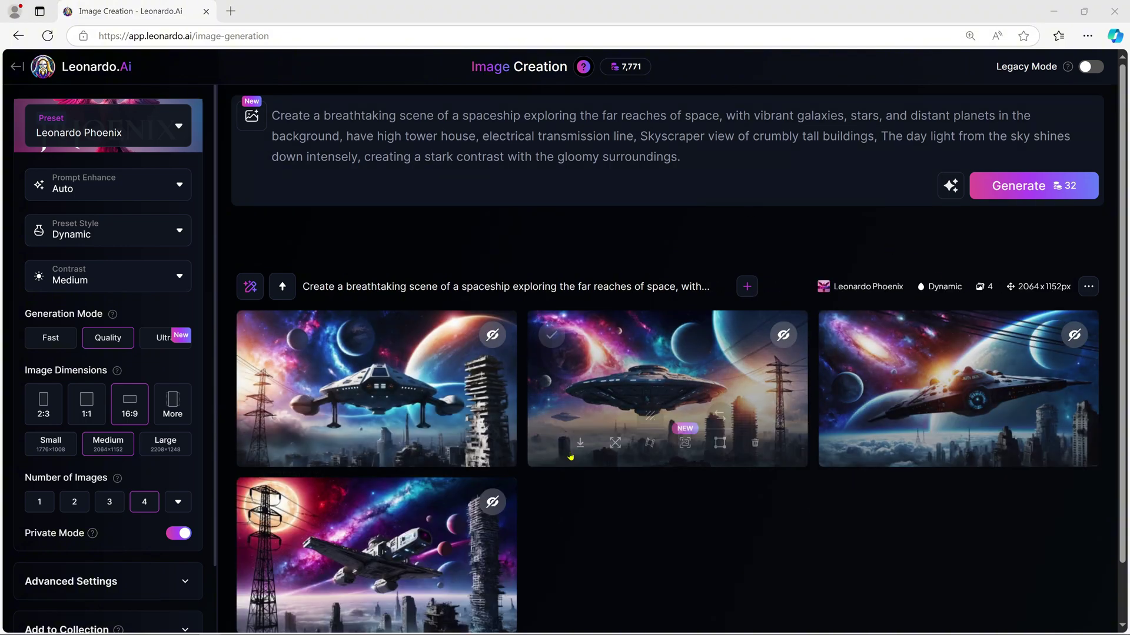
{"action": "left_click", "coordinate": [406, 385]}
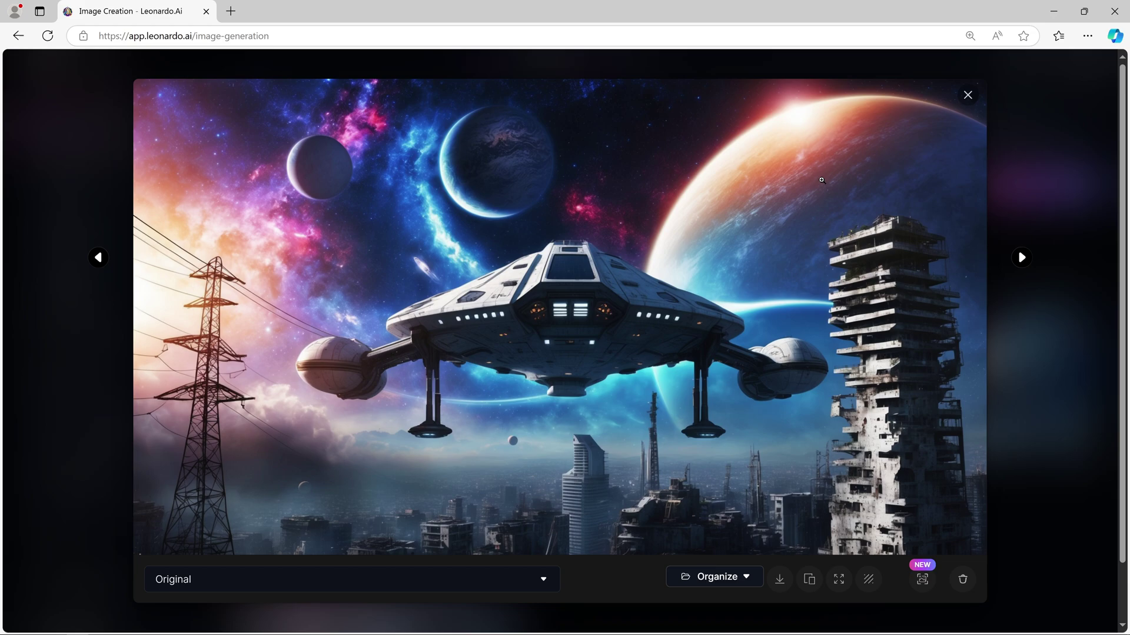
{"action": "left_click", "coordinate": [1021, 257]}
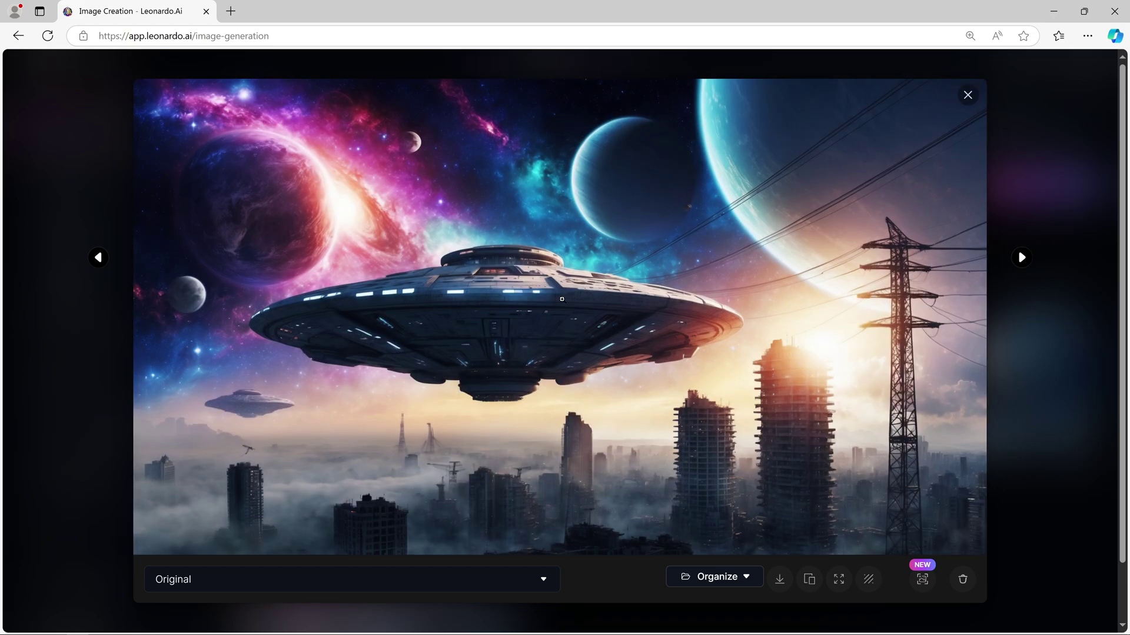
{"action": "left_click", "coordinate": [1021, 257]}
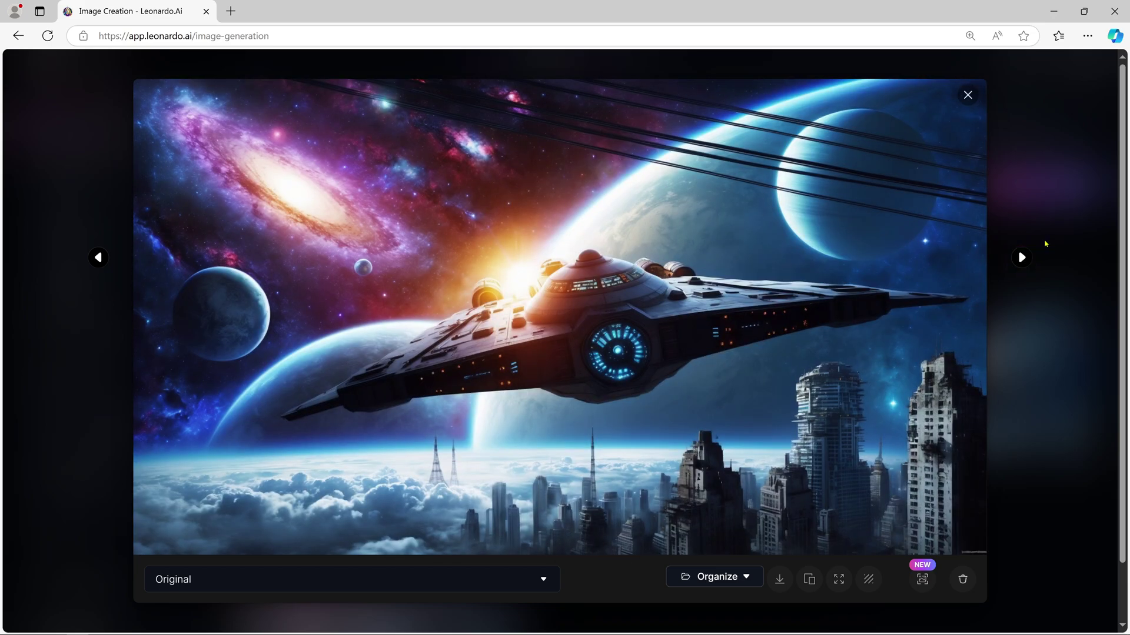
{"action": "left_click", "coordinate": [1021, 257]}
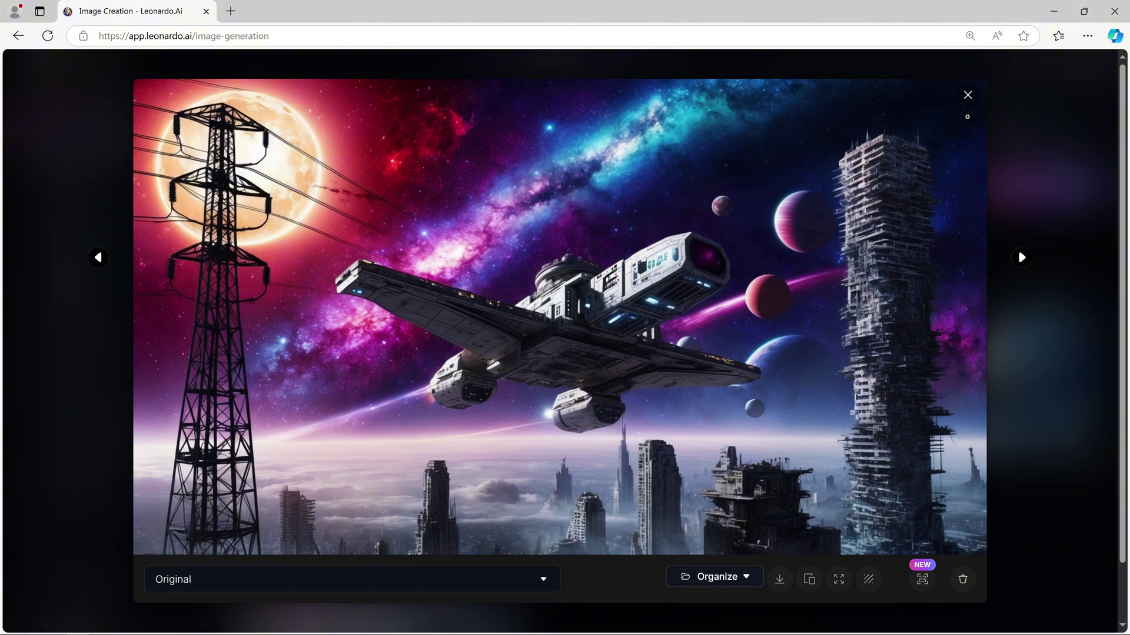
{"action": "left_click", "coordinate": [967, 95]}
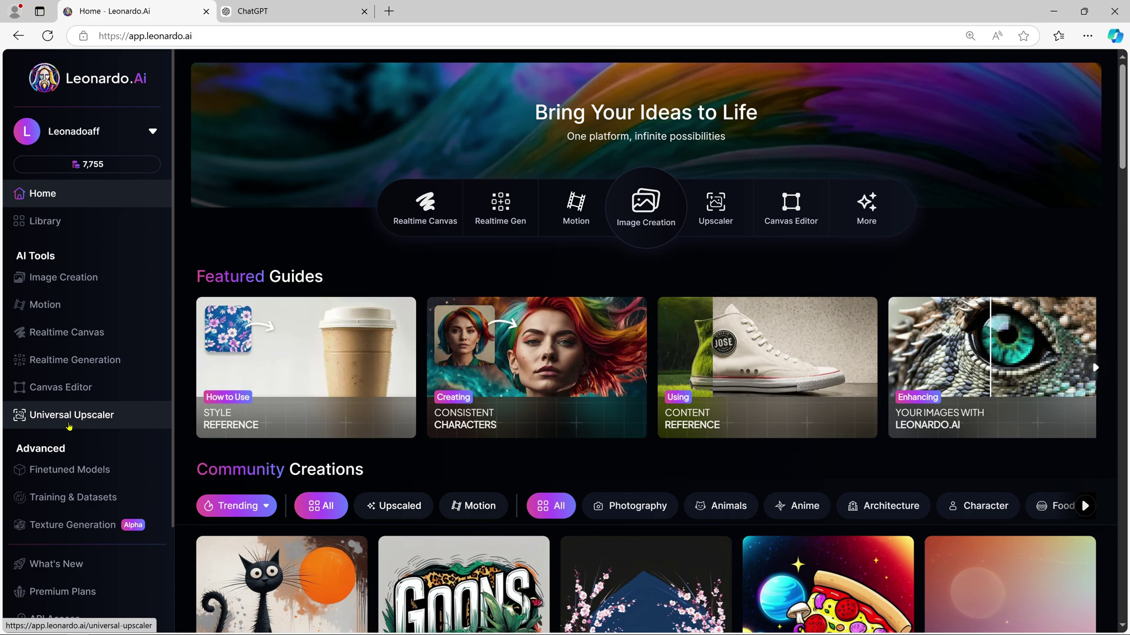
{"action": "scroll", "coordinate": [69, 427], "scroll_direction": "down", "scroll_amount": 3}
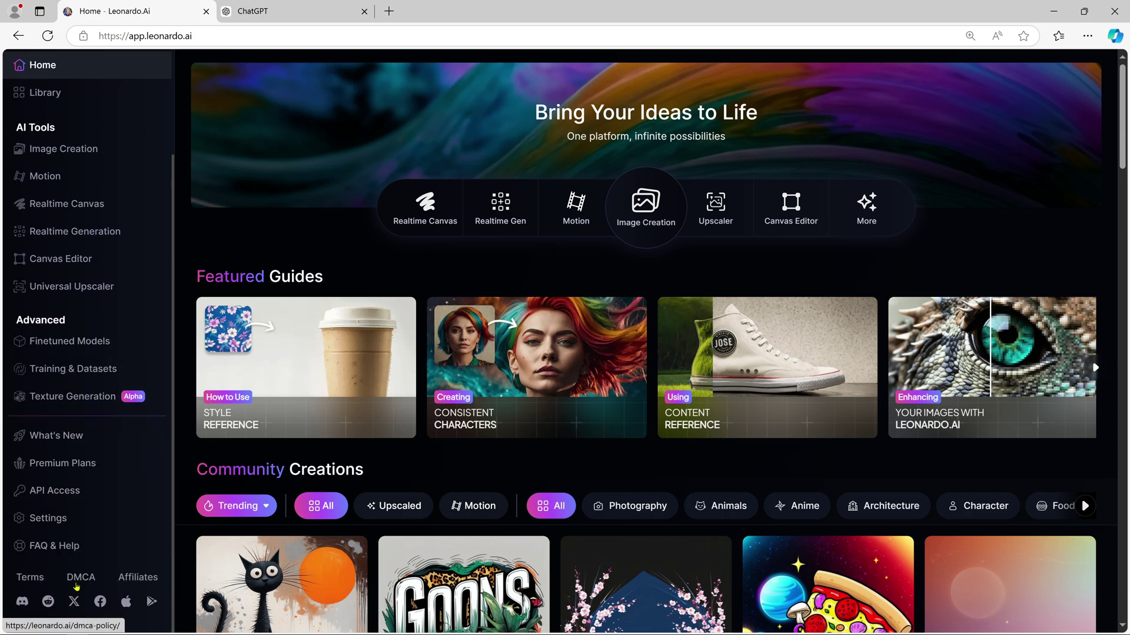
{"action": "left_click", "coordinate": [447, 206]}
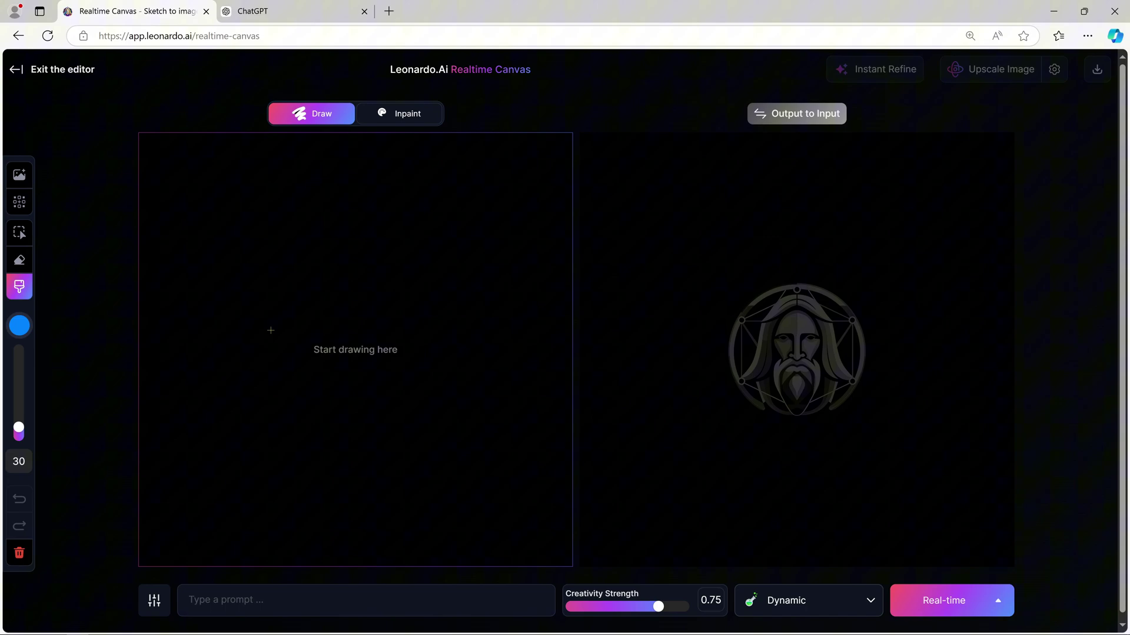
{"action": "mouse_move", "coordinate": [276, 299]}
{"action": "left_mouse_down"}
{"action": "mouse_move", "coordinate": [412, 261]}
{"action": "mouse_move", "coordinate": [439, 483]}
{"action": "mouse_move", "coordinate": [198, 424]}
{"action": "mouse_move", "coordinate": [206, 282]}
{"action": "mouse_move", "coordinate": [323, 223]}
{"action": "left_mouse_up"}
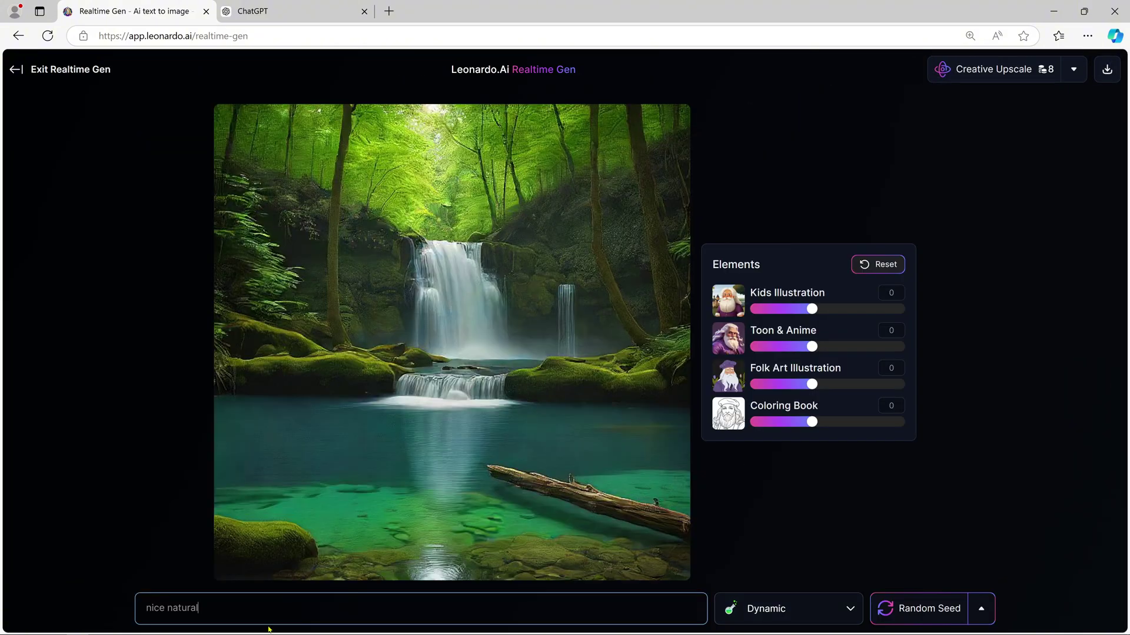
{"action": "left_click_drag", "start_coordinate": [203, 609], "coordinate": [114, 606]}
{"action": "type", "text": "noise city"}
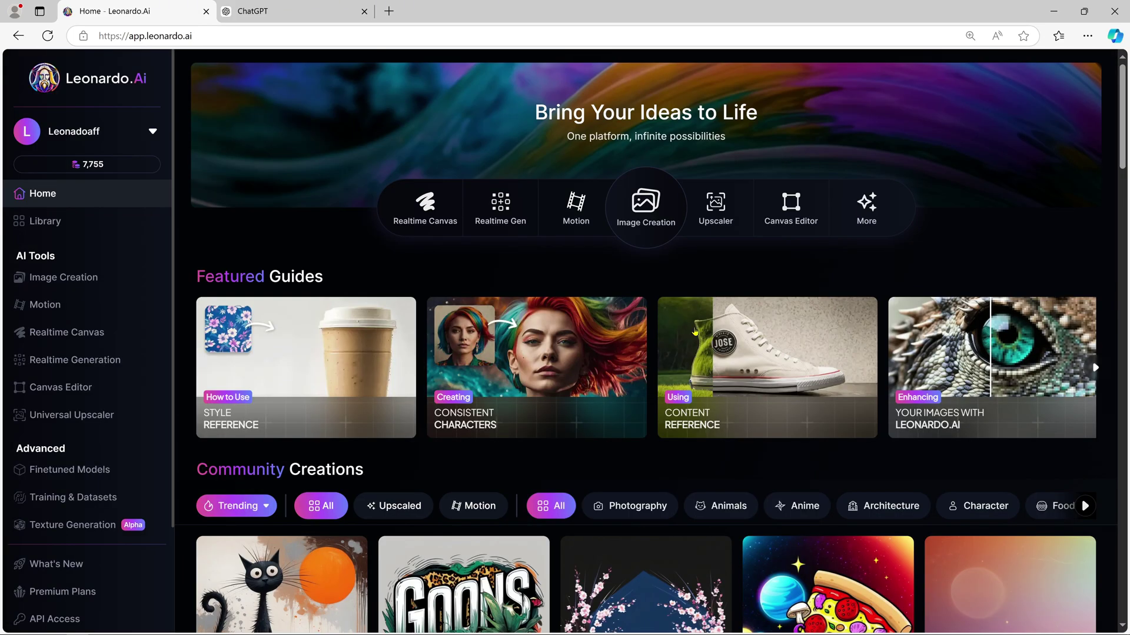
- Start a Motion clip and scroll to pick the first spaceship image as its source
{"action": "left_click", "coordinate": [591, 211]}
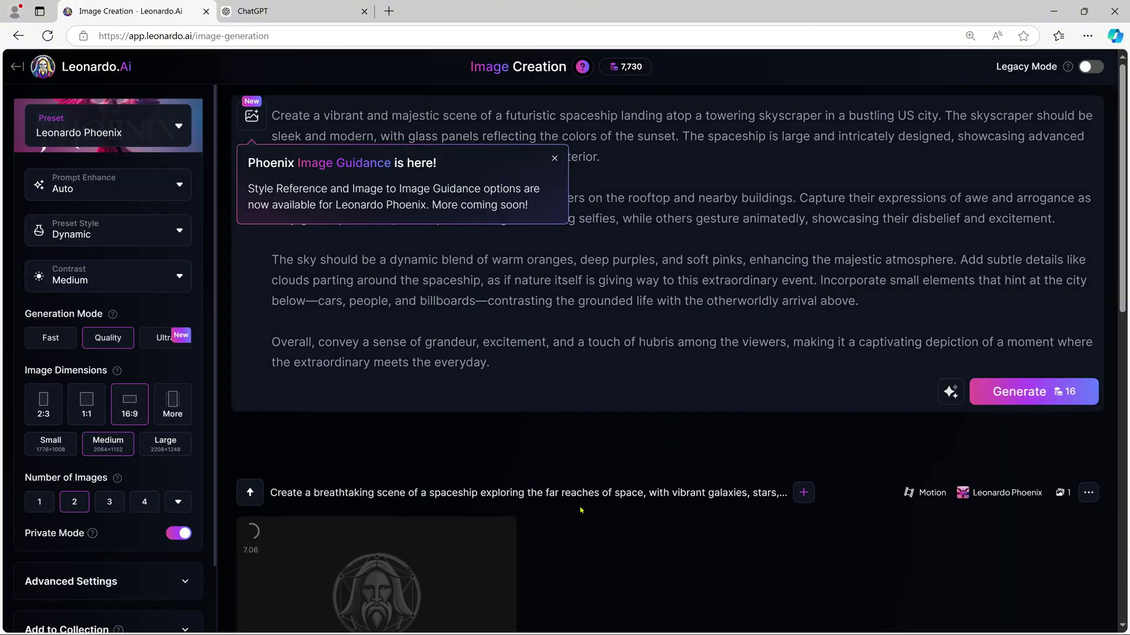
{"action": "scroll", "coordinate": [465, 506], "scroll_direction": "down", "scroll_amount": 2}
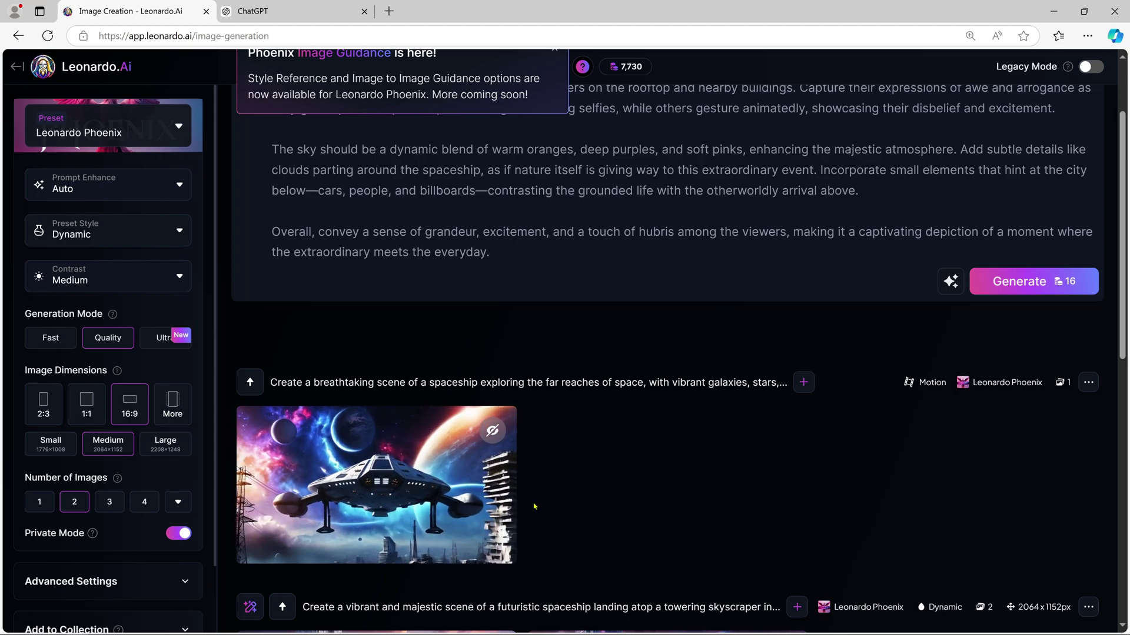
{"action": "mouse_move", "coordinate": [402, 539]}
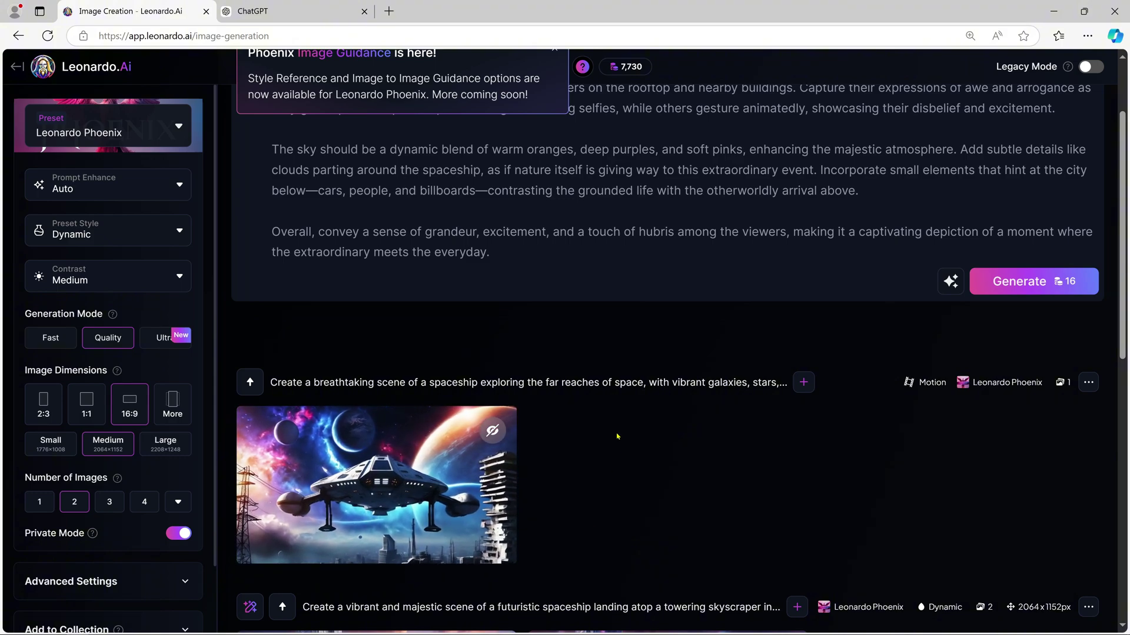
{"action": "scroll", "coordinate": [476, 584], "scroll_direction": "up", "scroll_amount": 2}
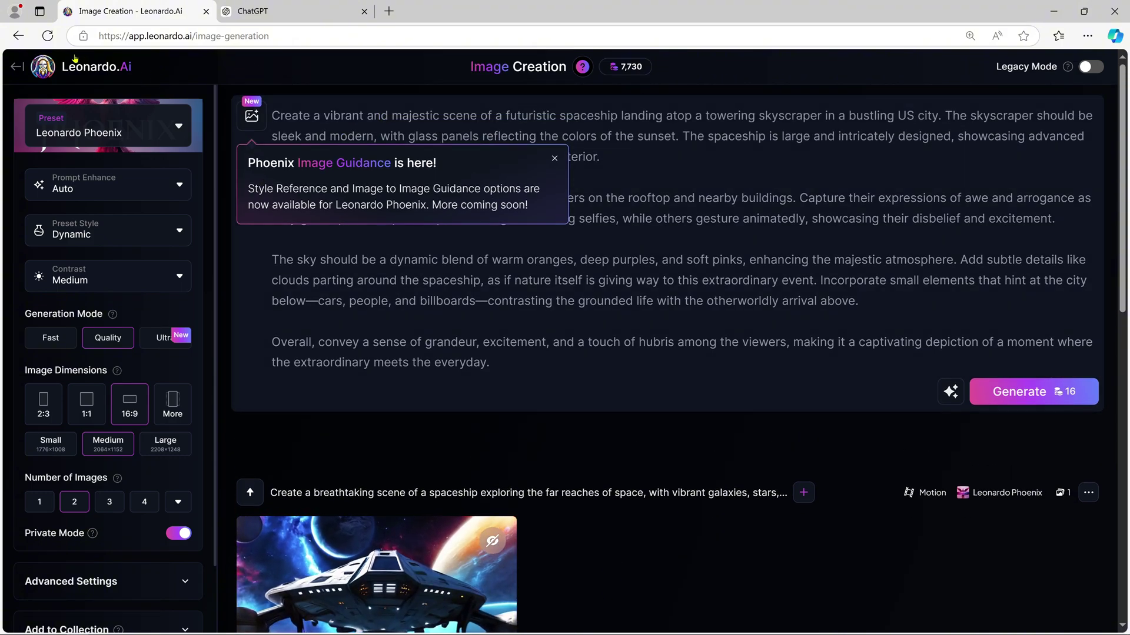